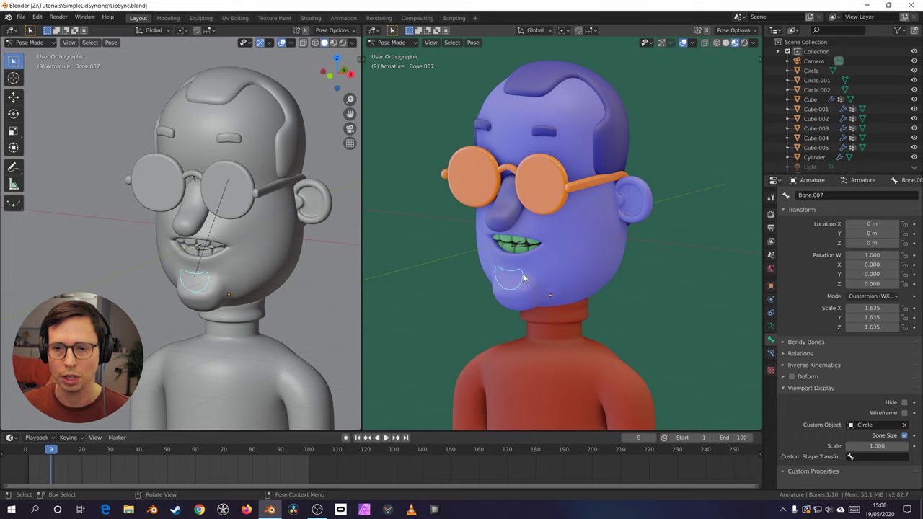
# Step: Try moving the chin control bone to open the character's mouth
pyautogui.press('g')
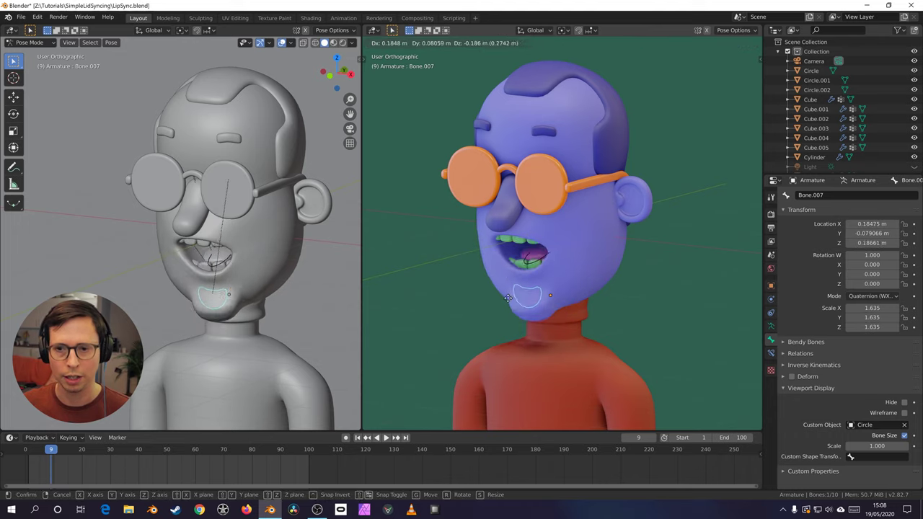
pyautogui.rightClick(524, 258)
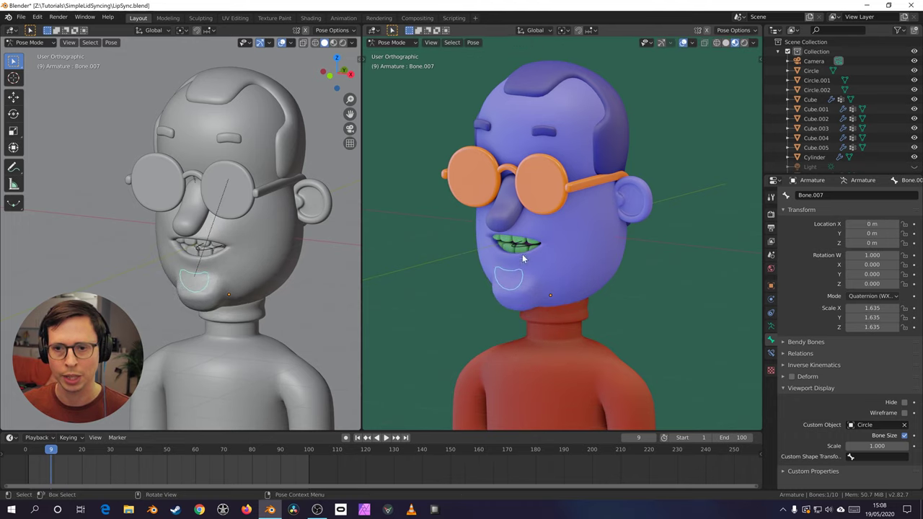
pyautogui.click(524, 263)
pyautogui.click(521, 275)
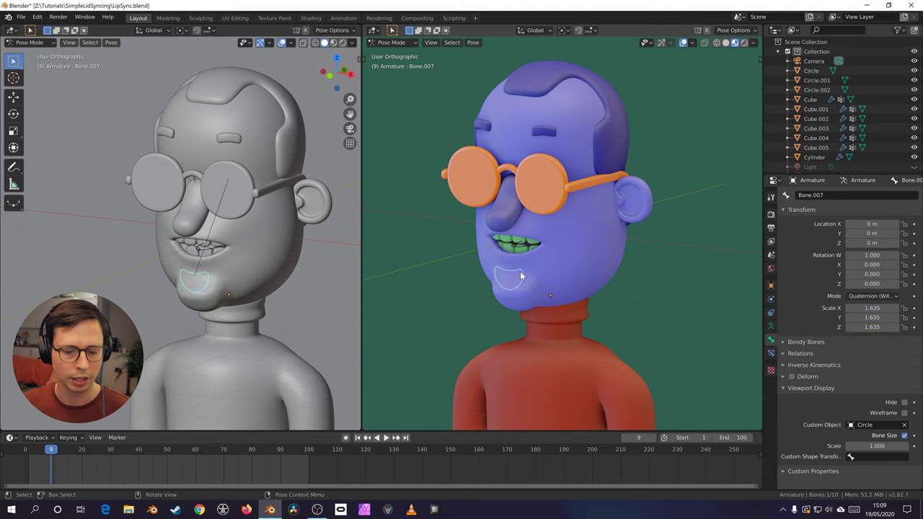
# Step: Lower the chin control to open the mouth and pull the tongue control out of it, locking the global X axis
pyautogui.press('g')
pyautogui.click(524, 253)
pyautogui.press('g')
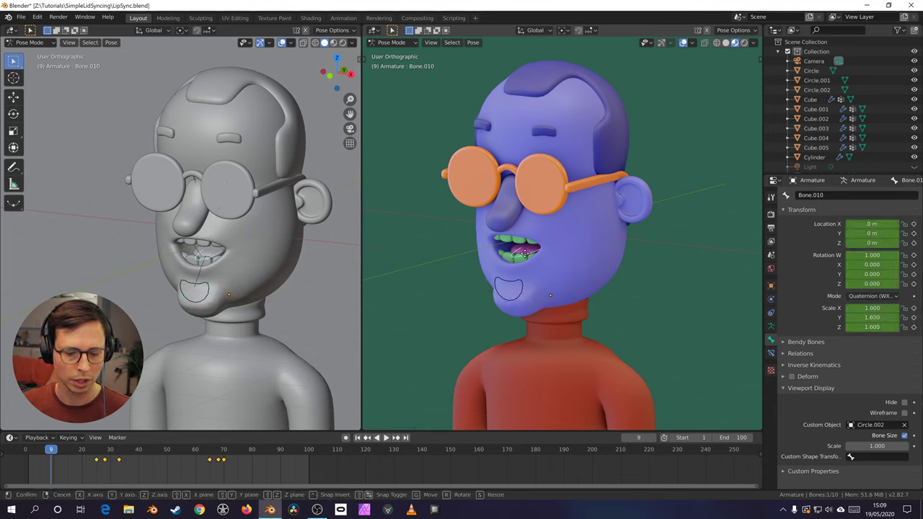
pyautogui.hotkey('shift', 'x')
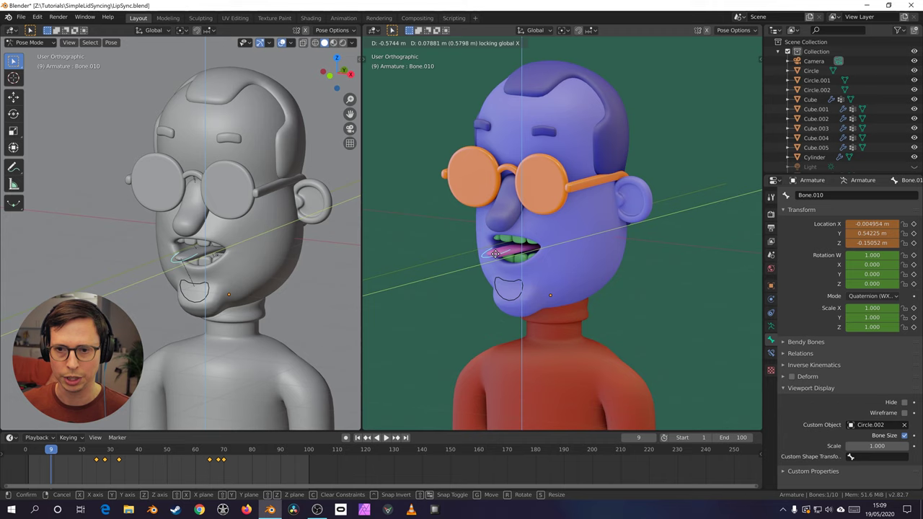
pyautogui.click(505, 267)
pyautogui.click(533, 291)
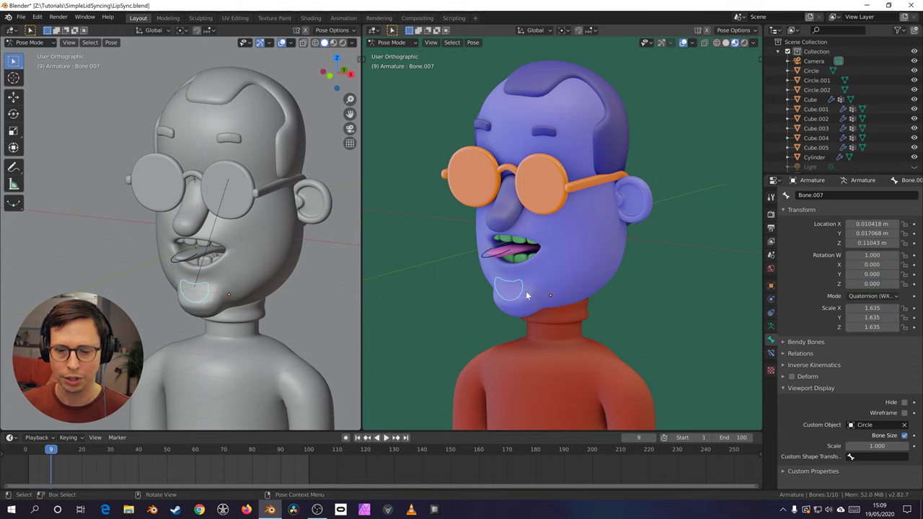
pyautogui.press('s')
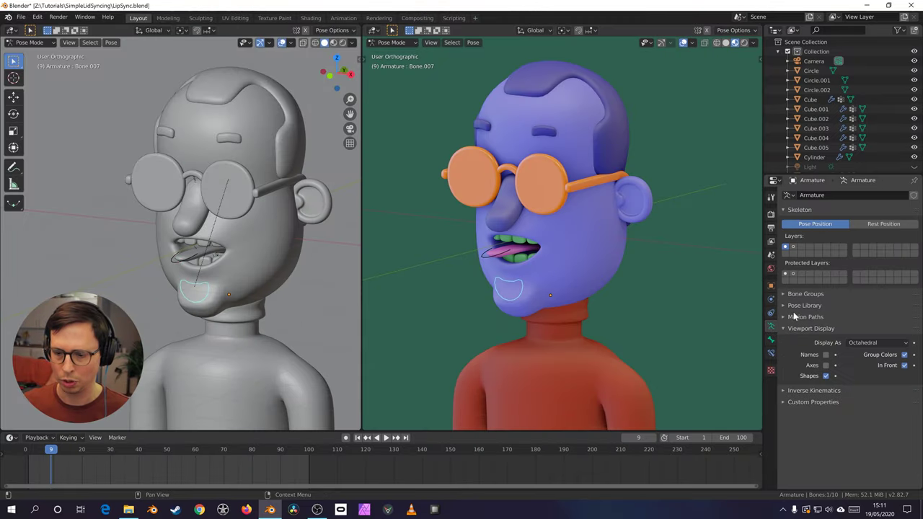
# Step: Show the second bone layer alongside the first and reset the chin and tongue controls to their rest pose
pyautogui.keyDown('shift'); pyautogui.click(793, 246); pyautogui.keyUp('shift')
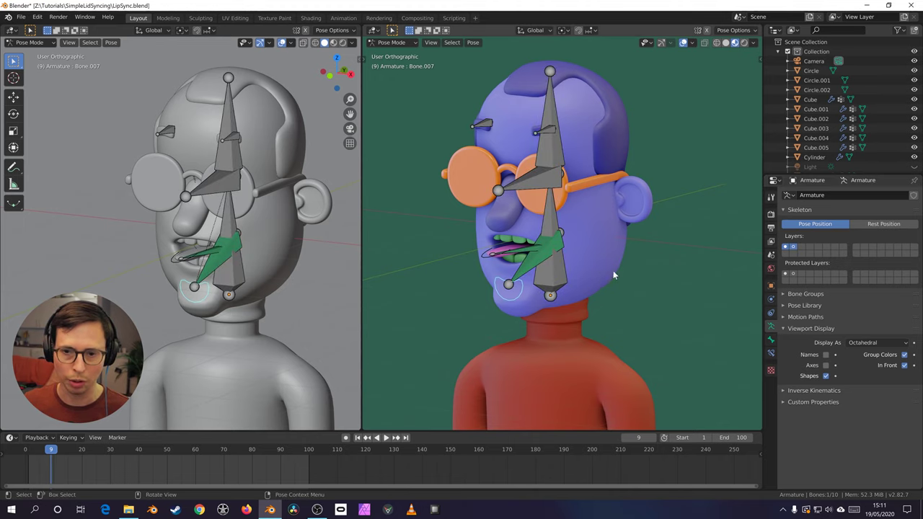
pyautogui.moveTo(612, 271)
pyautogui.mouseDown(button='middle')
pyautogui.moveTo(582, 272)
pyautogui.moveTo(639, 245)
pyautogui.moveTo(615, 269)
pyautogui.moveTo(601, 262)
pyautogui.moveTo(618, 280)
pyautogui.mouseUp(button='middle')
pyautogui.press('KP_Decimal')
pyautogui.scroll(-5, 640, 258)
pyautogui.keyDown('shift'); pyautogui.click(530, 242); pyautogui.keyUp('shift')
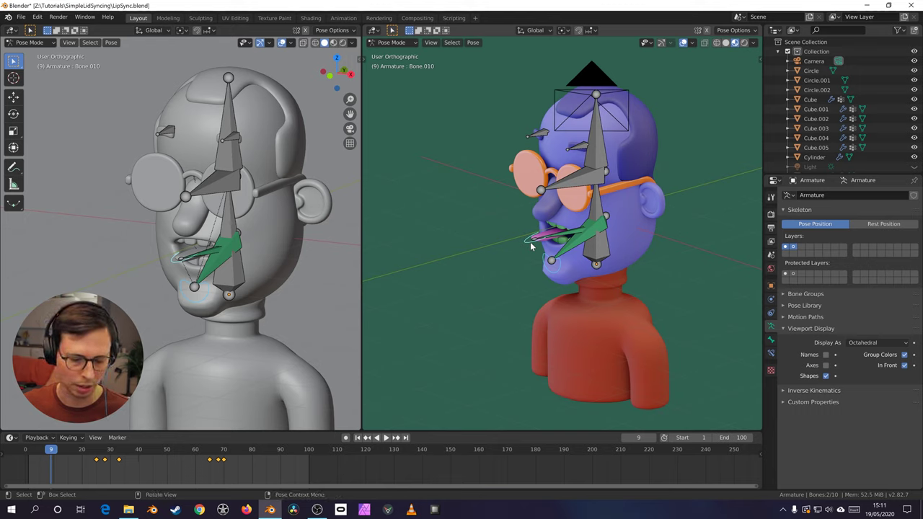
pyautogui.hotkey('alt', 'r')
pyautogui.moveTo(600, 250)
pyautogui.mouseDown(button='middle')
pyautogui.moveTo(593, 239)
pyautogui.moveTo(602, 233)
pyautogui.mouseUp(button='middle')
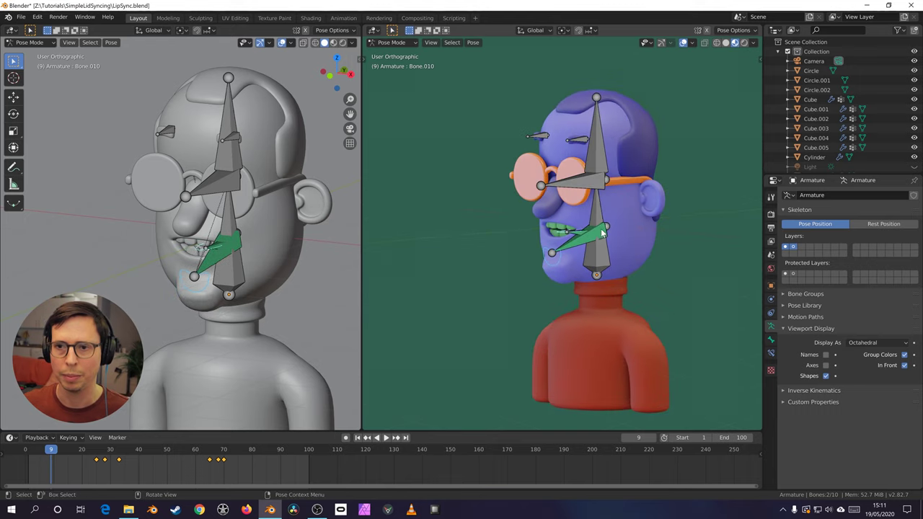
# Step: Select the lower and upper head bones, and try rotating the upper one
pyautogui.click(601, 247)
pyautogui.keyDown('shift'); pyautogui.click(597, 156); pyautogui.keyUp('shift')
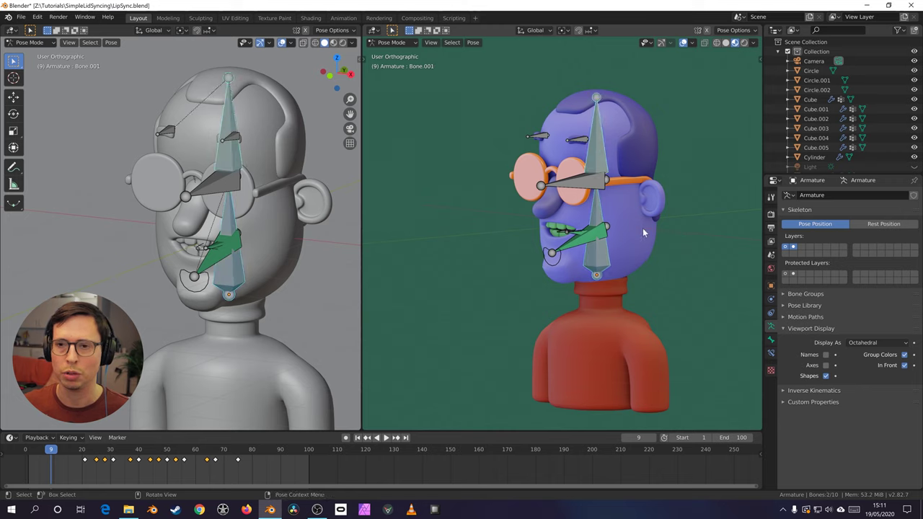
pyautogui.click(604, 148)
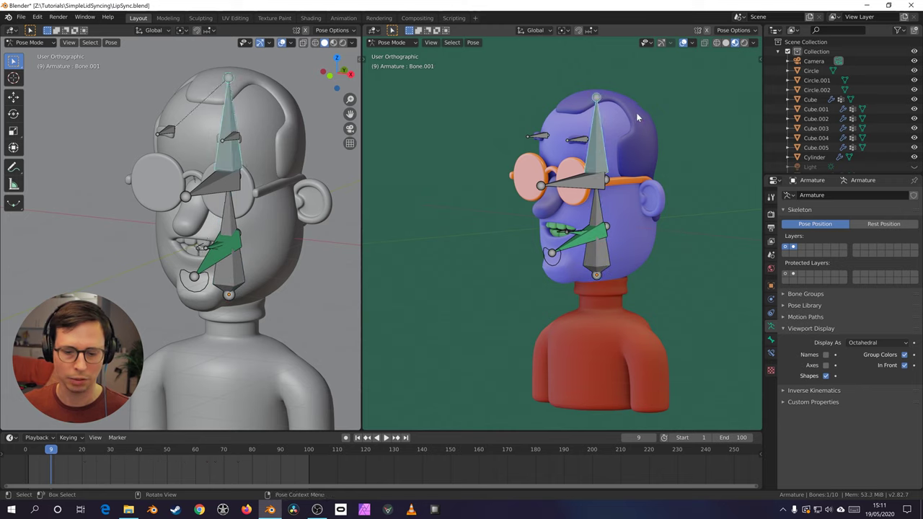
pyautogui.press('r')
pyautogui.press('Escape')
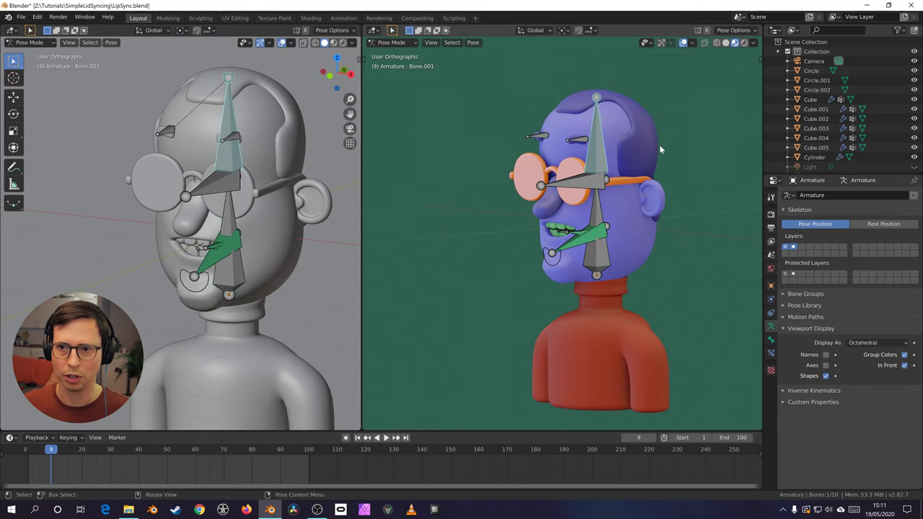
# Step: Select the two eyebrow bones, and try rotating the glasses bone
pyautogui.click(580, 141)
pyautogui.keyDown('shift'); pyautogui.click(545, 137); pyautogui.keyUp('shift')
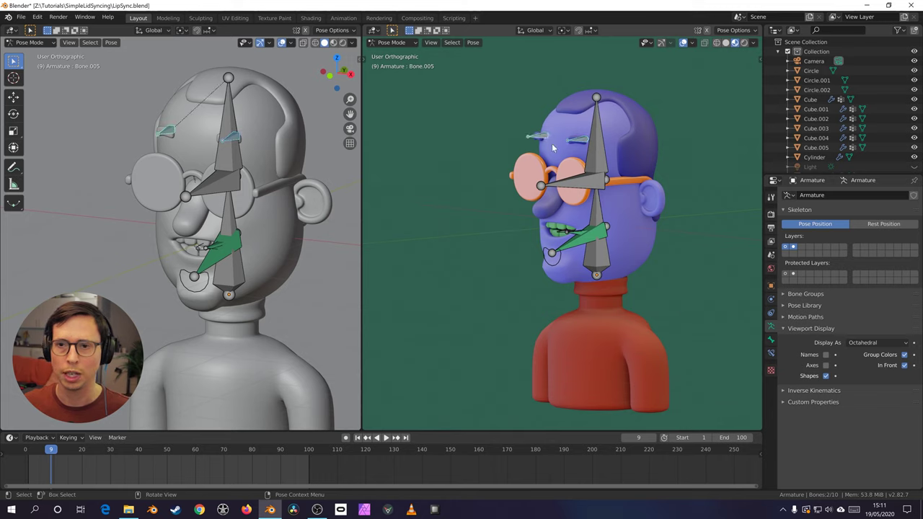
pyautogui.moveTo(551, 144); pyautogui.dragTo(566, 181, button='middle')
pyautogui.click(566, 181)
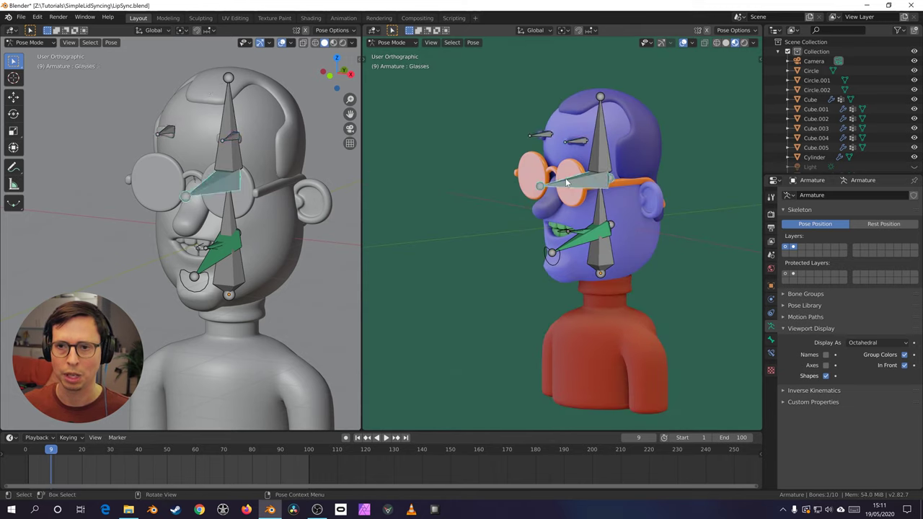
pyautogui.press('r')
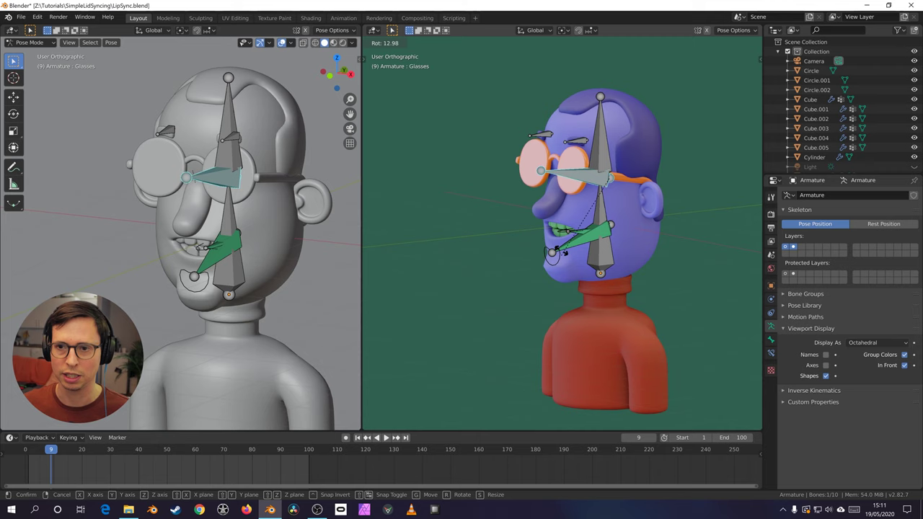
pyautogui.rightClick(565, 261)
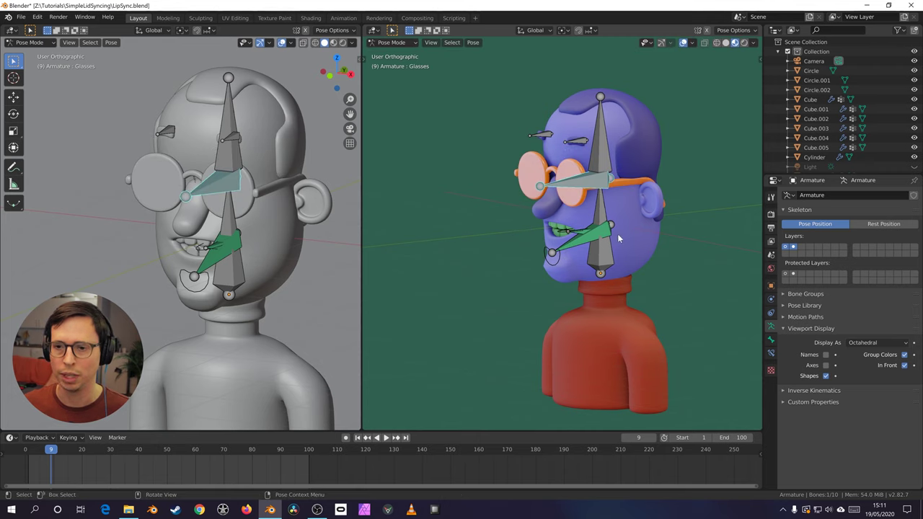
# Step: Examine the jaw and tongue bones closely from the side of the head, selecting each of them
pyautogui.click(586, 240)
pyautogui.keyDown('shift'); pyautogui.click(585, 238); pyautogui.keyUp('shift')
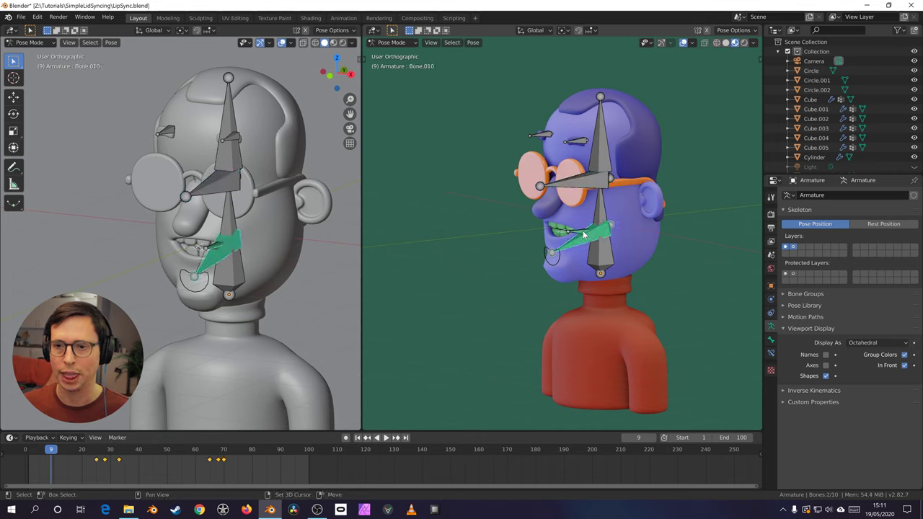
pyautogui.moveTo(585, 238); pyautogui.dragTo(562, 213, button='middle')
pyautogui.click(563, 213)
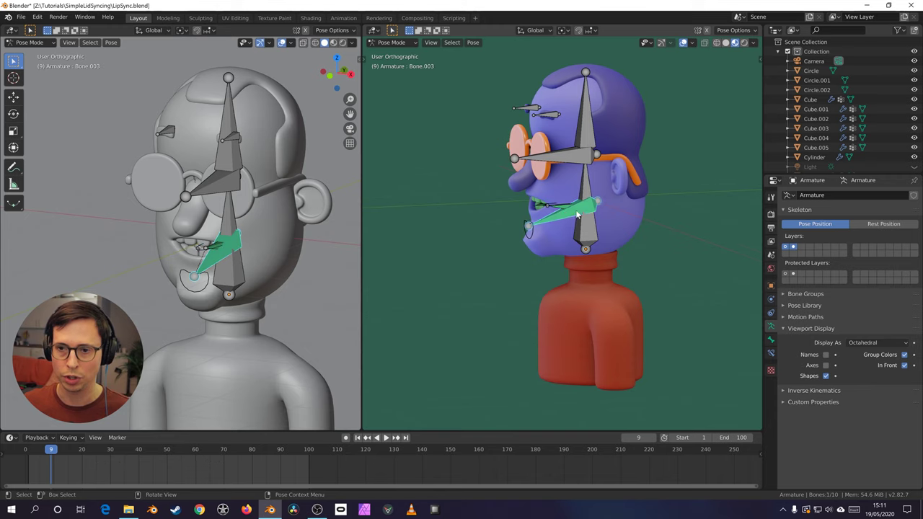
pyautogui.scroll(3, 566, 210)
pyautogui.keyDown('shift'); pyautogui.click(572, 186); pyautogui.keyUp('shift')
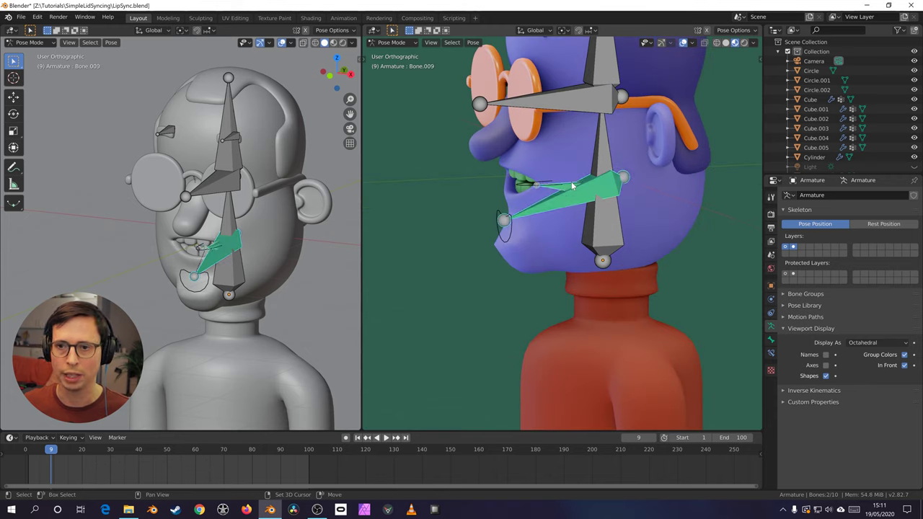
# Step: Delete the disabled Track To constraint from the jaw bone, keeping its Stretch To constraint
pyautogui.click(559, 210)
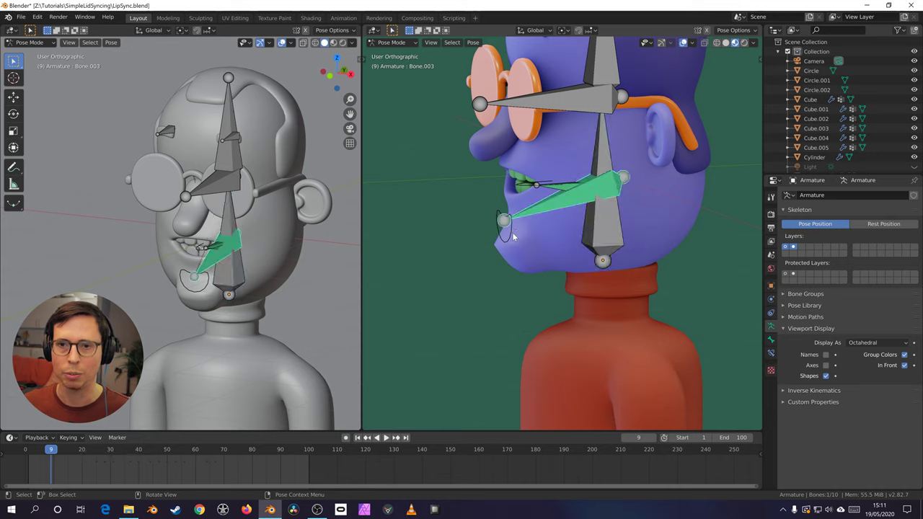
pyautogui.click(770, 353)
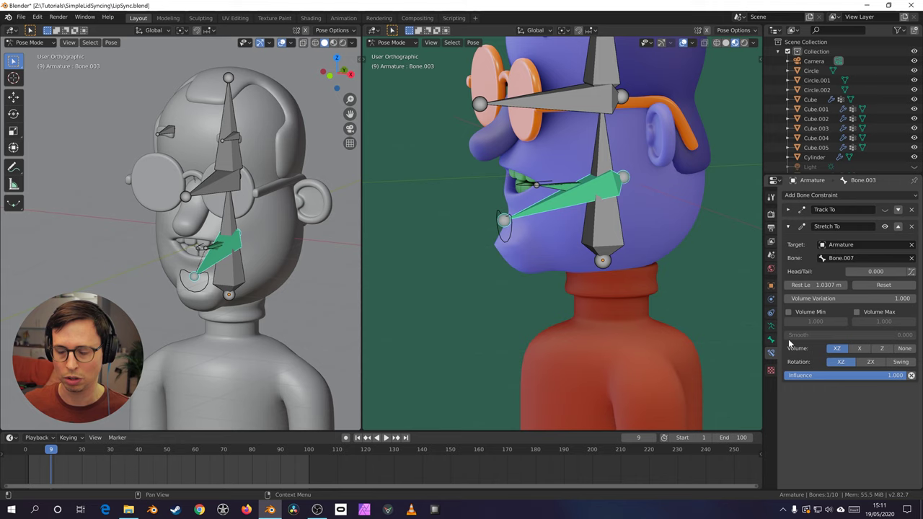
pyautogui.click(788, 210)
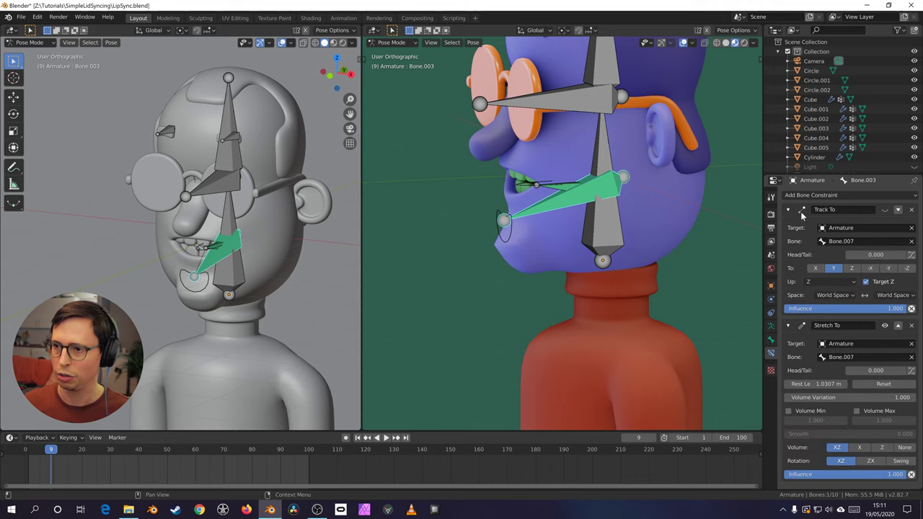
pyautogui.click(788, 210)
pyautogui.click(910, 210)
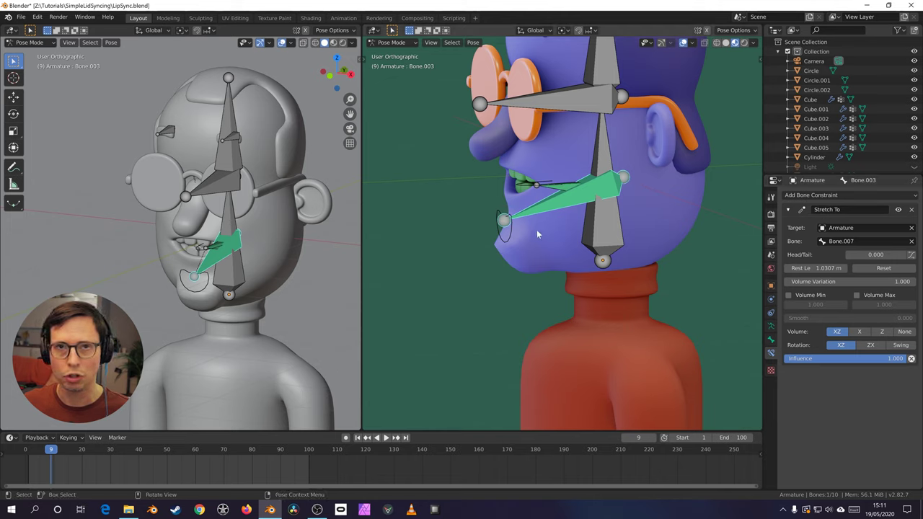
# Step: Compare the bone properties of the chin control and the jaw bone, and display the jaw bone's constraints
pyautogui.click(509, 225)
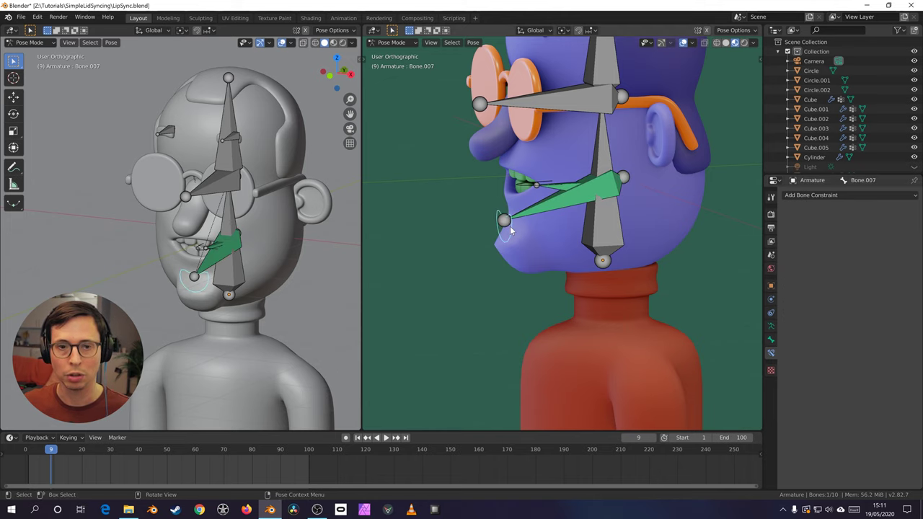
pyautogui.click(770, 339)
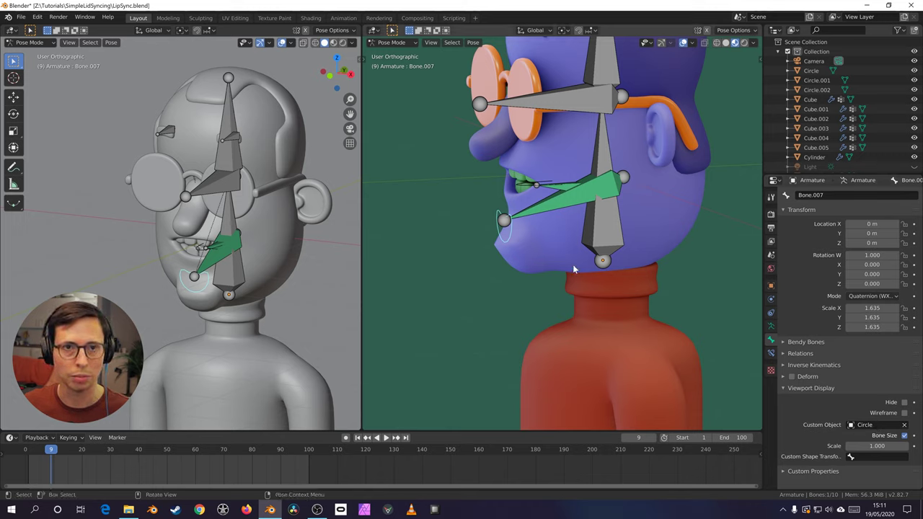
pyautogui.click(549, 206)
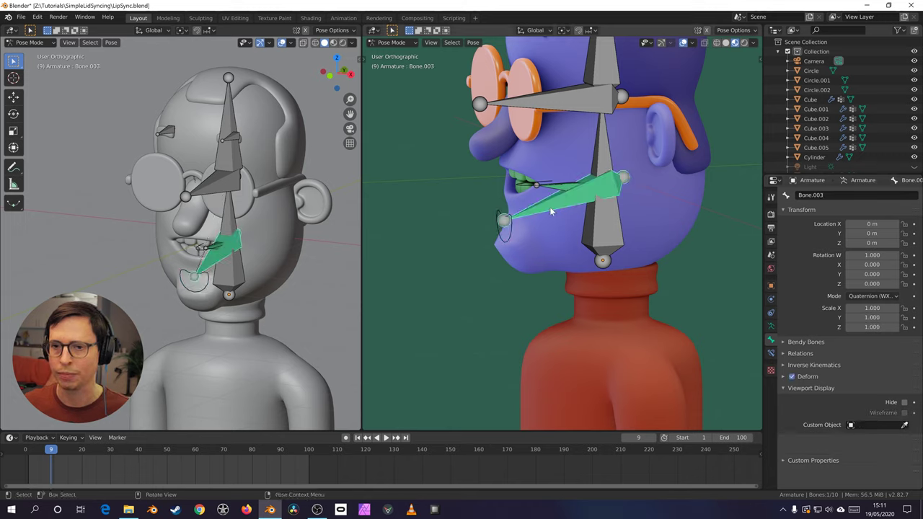
pyautogui.click(772, 354)
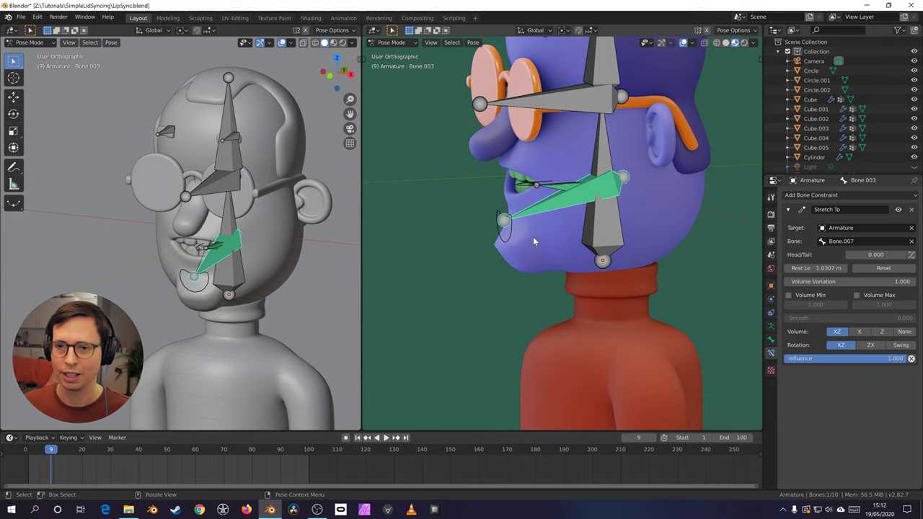
# Step: Test the chin control's pull on the jaw bone, and inspect the tongue bone's Stretch To constraint and its target control
pyautogui.click(509, 229)
pyautogui.moveTo(520, 251); pyautogui.dragTo(532, 235, button='middle')
pyautogui.press('g')
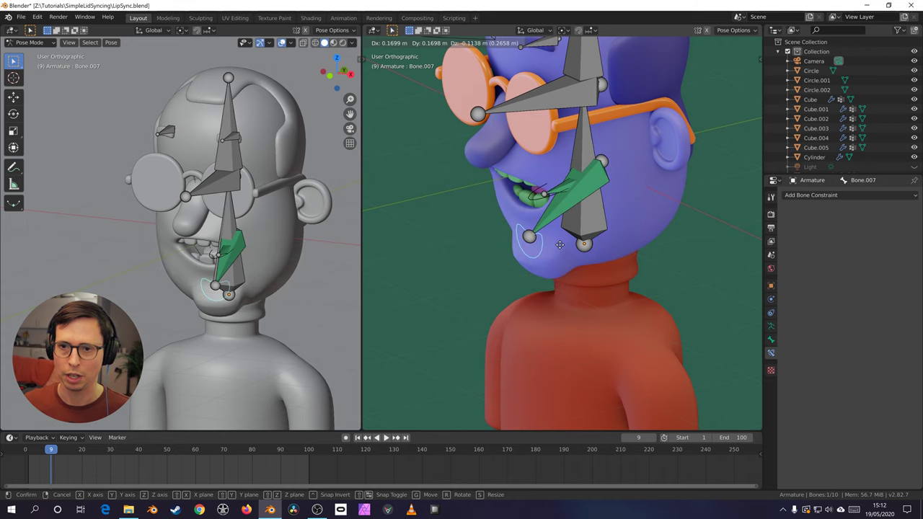
pyautogui.rightClick(531, 260)
pyautogui.click(527, 186)
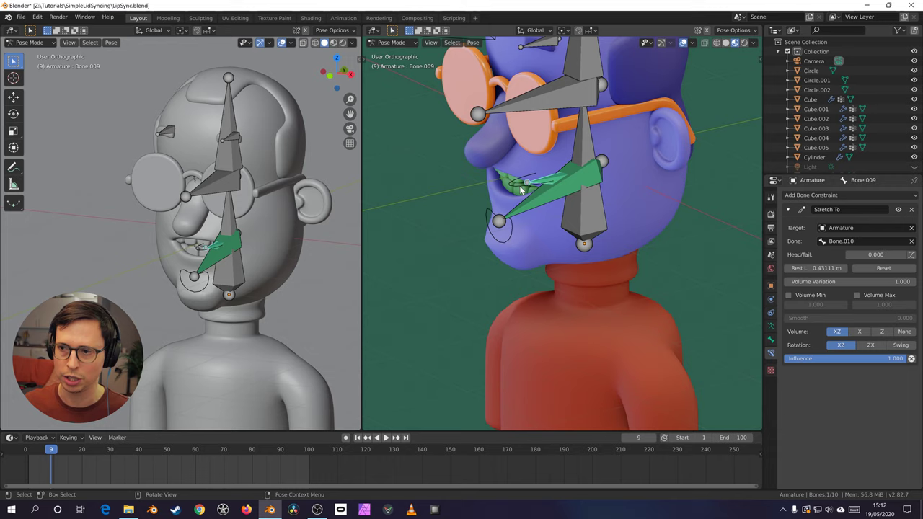
pyautogui.click(526, 193)
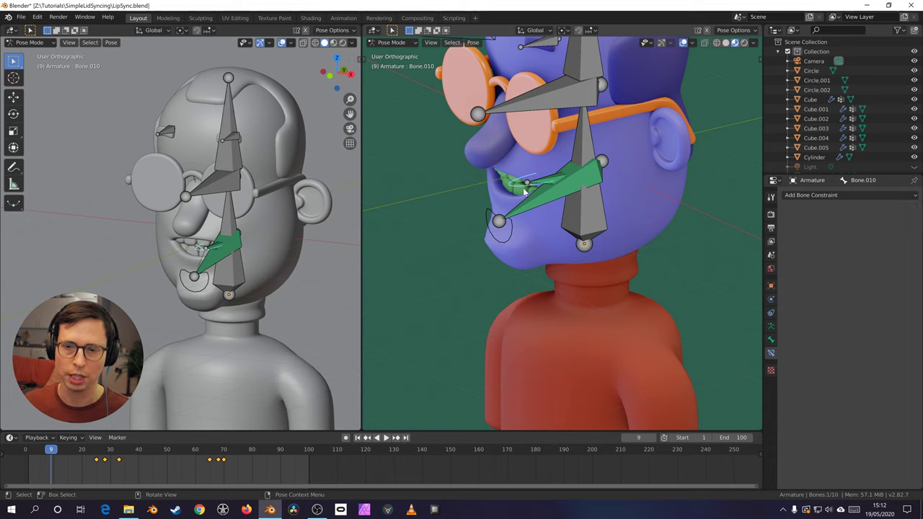
# Step: Try moving the chin control down and back up to open and close the mouth
pyautogui.click(509, 225)
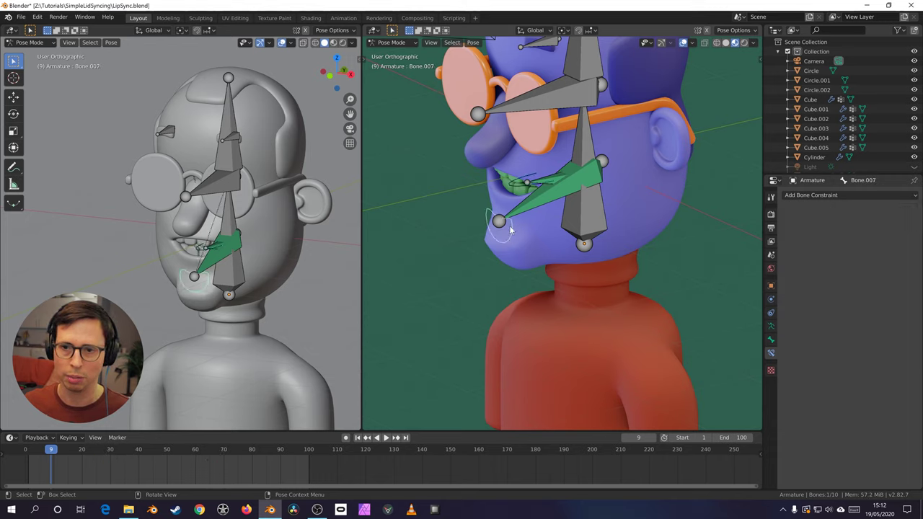
pyautogui.press('g')
pyautogui.click(502, 226)
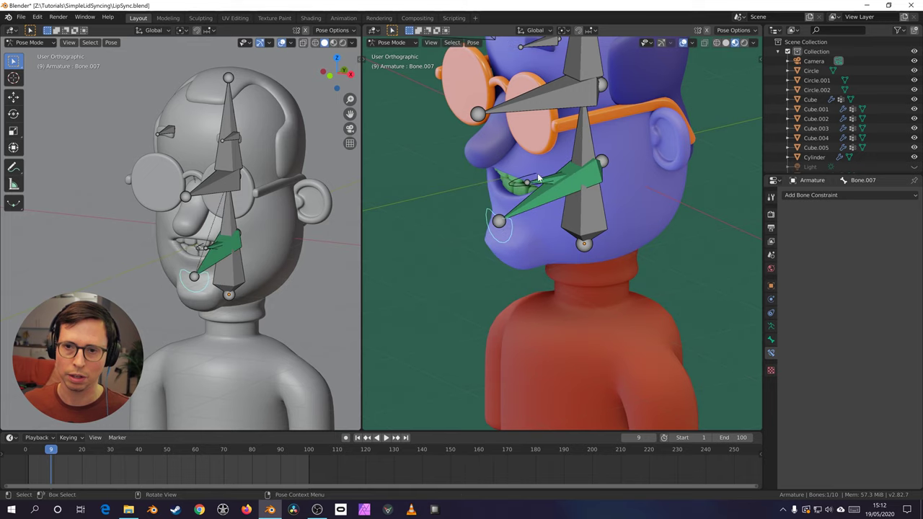
pyautogui.press('g')
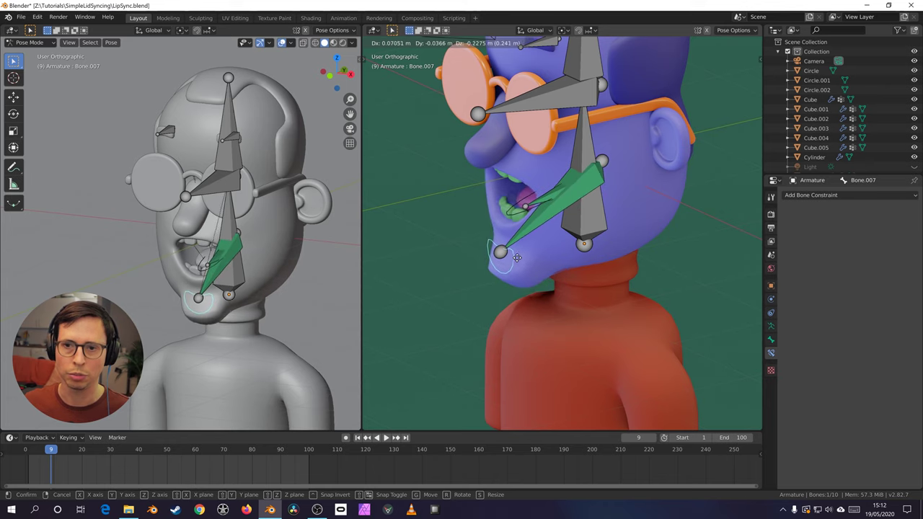
pyautogui.click(524, 221)
pyautogui.press('g')
pyautogui.rightClick(520, 242)
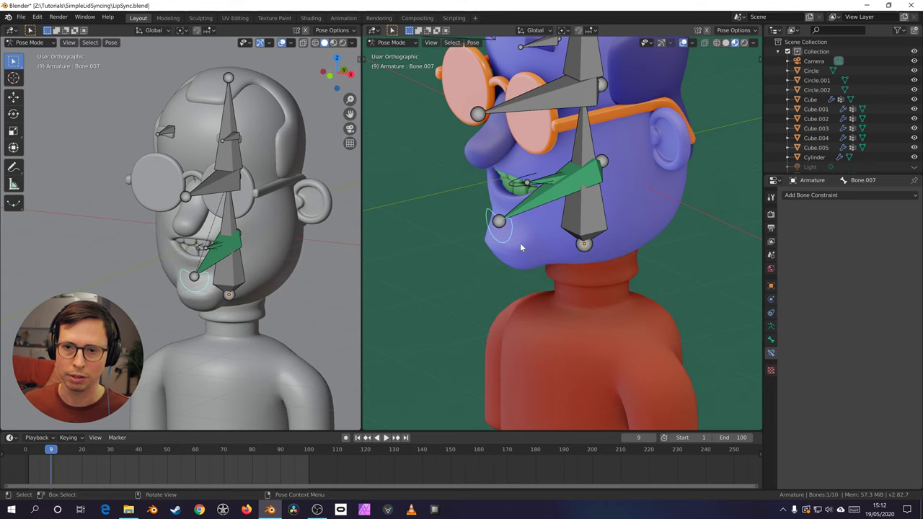
# Step: Test moving the chin control, and examine the jaw bone and control from the side and up close
pyautogui.press('g')
pyautogui.rightClick(526, 268)
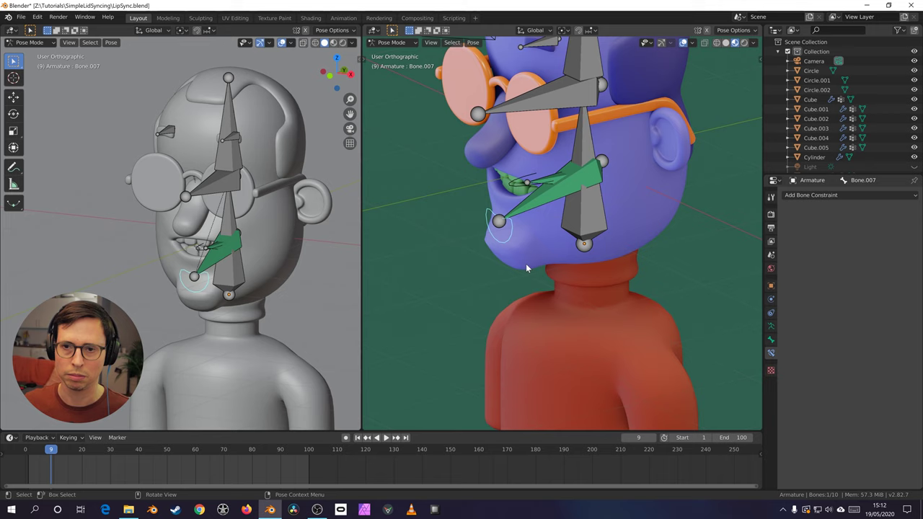
pyautogui.moveTo(525, 230); pyautogui.dragTo(514, 216, button='middle')
pyautogui.moveTo(238, 216); pyautogui.dragTo(173, 214, button='middle')
pyautogui.scroll(2, 209, 224)
pyautogui.scroll(3, 562, 231)
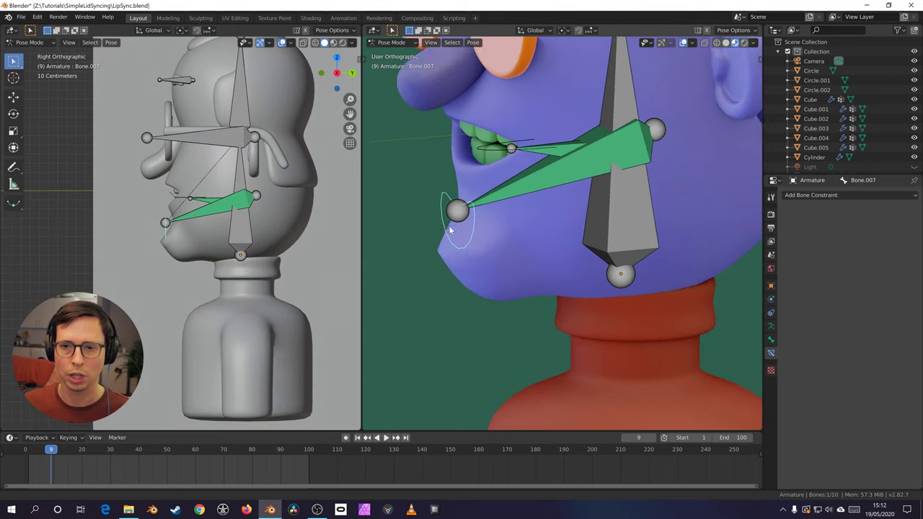
pyautogui.moveTo(404, 223); pyautogui.dragTo(591, 187, button='middle')
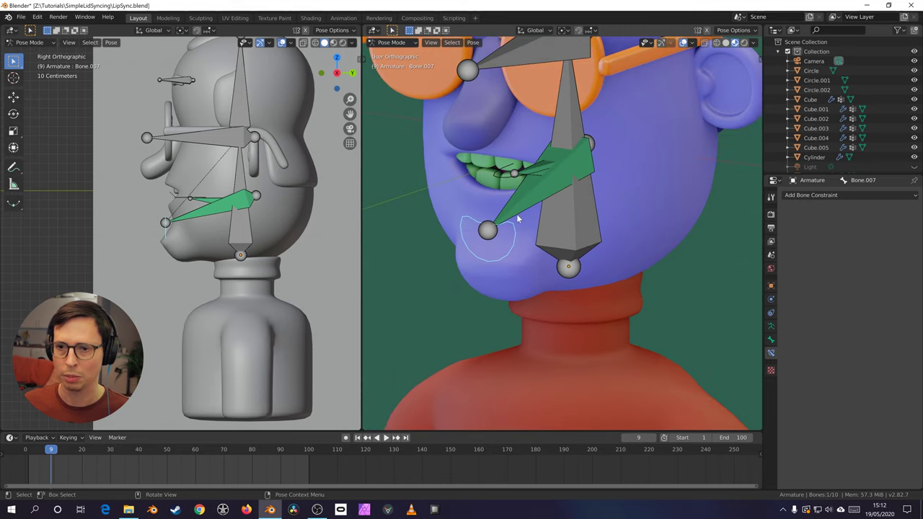
# Step: Show only the armature's first bone layer, hiding the deforming bones, and try moving the chin control
pyautogui.click(770, 326)
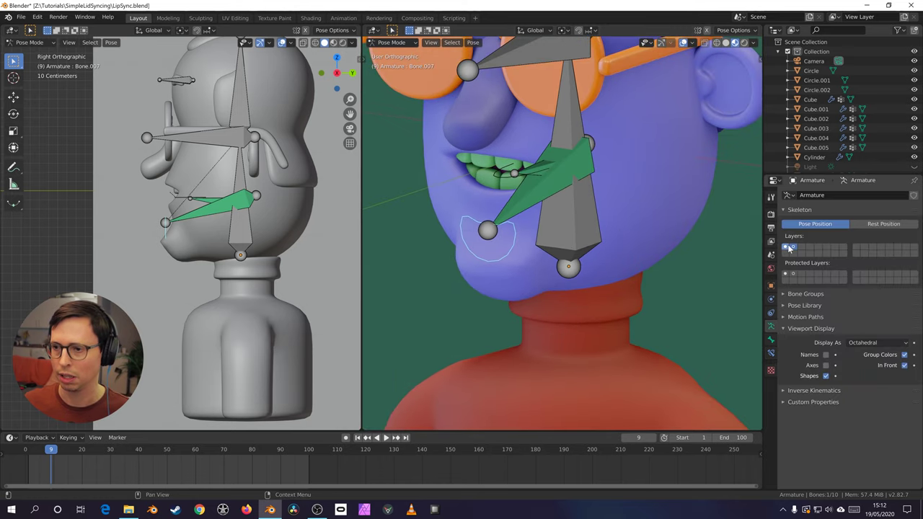
pyautogui.click(785, 247)
pyautogui.press('g')
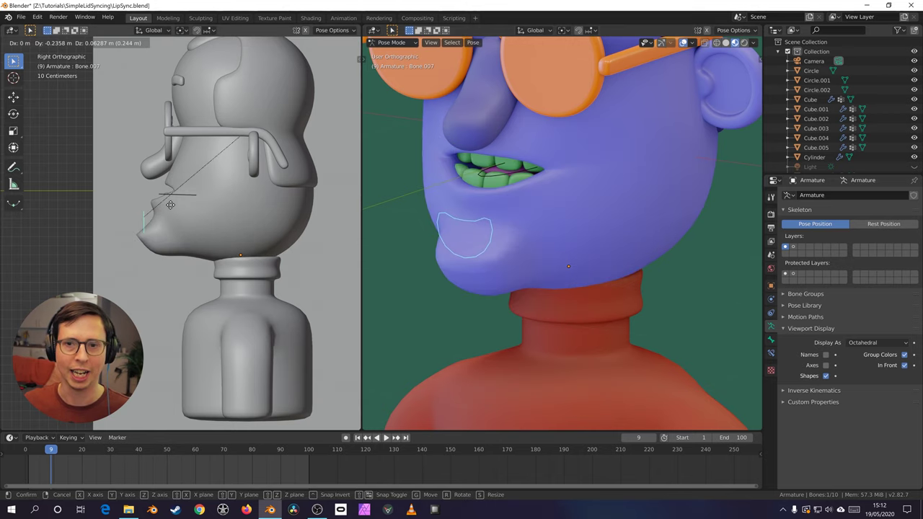
pyautogui.rightClick(185, 209)
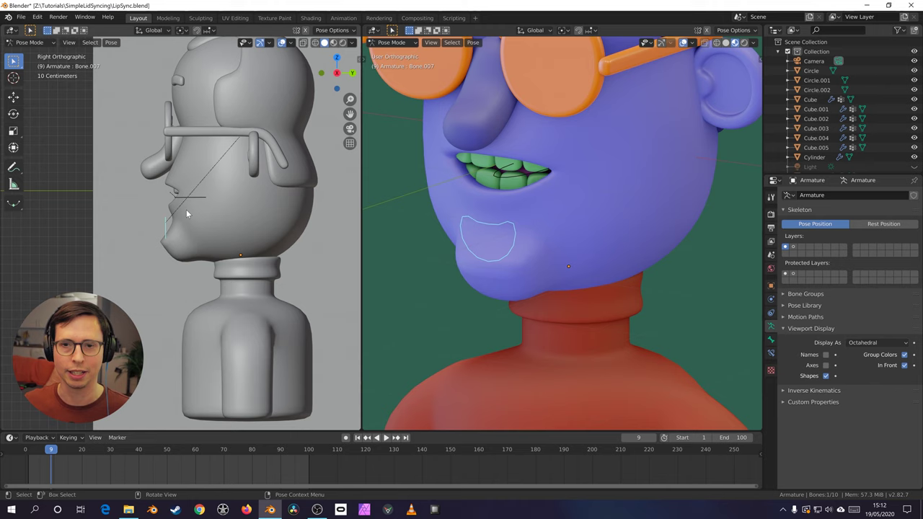
# Step: Switch from Pose Mode to the head mesh and examine its Basis shape key in Edit Mode
pyautogui.click(568, 213)
pyautogui.hotkey('ctrl', 'Tab')
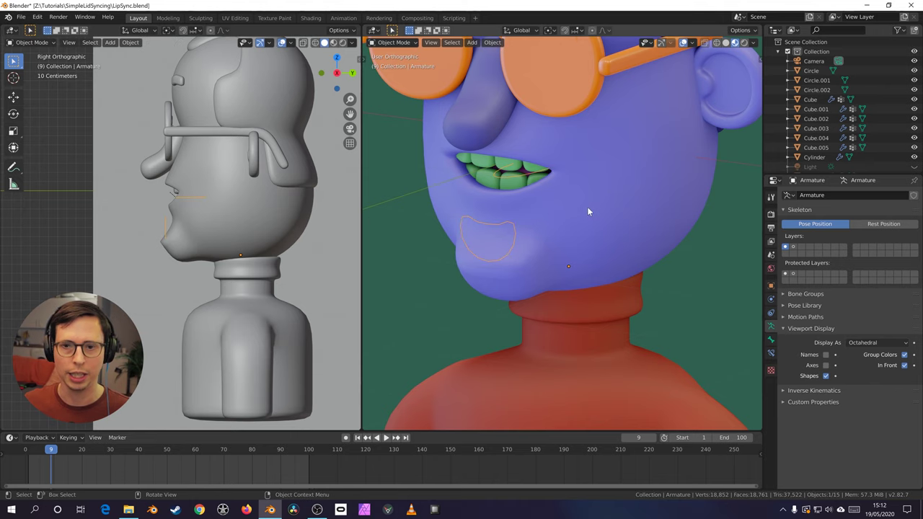
pyautogui.click(586, 206)
pyautogui.click(845, 312)
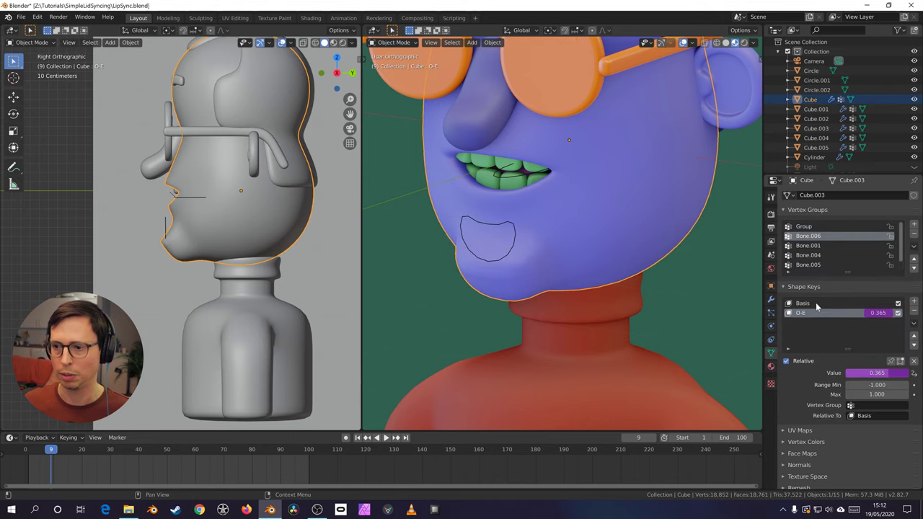
pyautogui.click(817, 304)
pyautogui.press('Tab')
pyautogui.moveTo(533, 199)
pyautogui.mouseDown(button='middle')
pyautogui.moveTo(565, 207)
pyautogui.moveTo(547, 209)
pyautogui.mouseUp(button='middle')
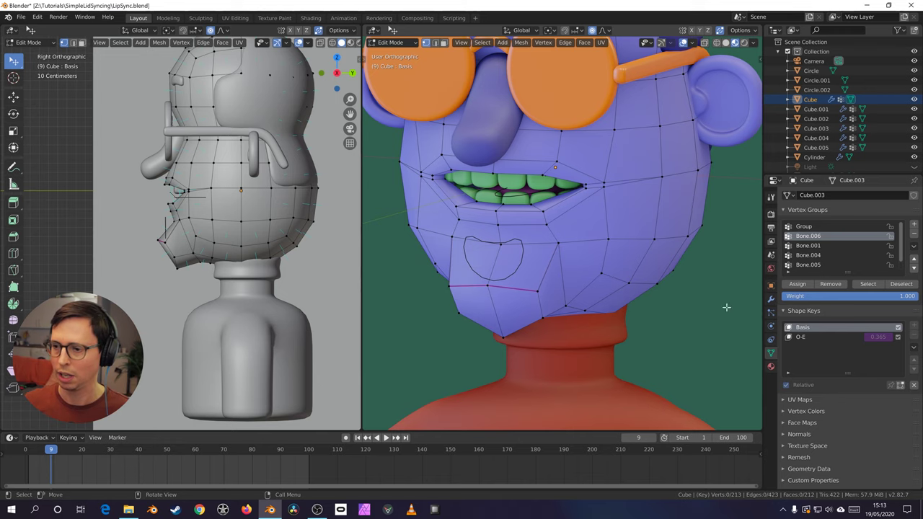
# Step: Examine the mouth shape of the head's O-E shape key in Edit Mode, and return to Object Mode
pyautogui.press('Tab')
pyautogui.click(804, 312)
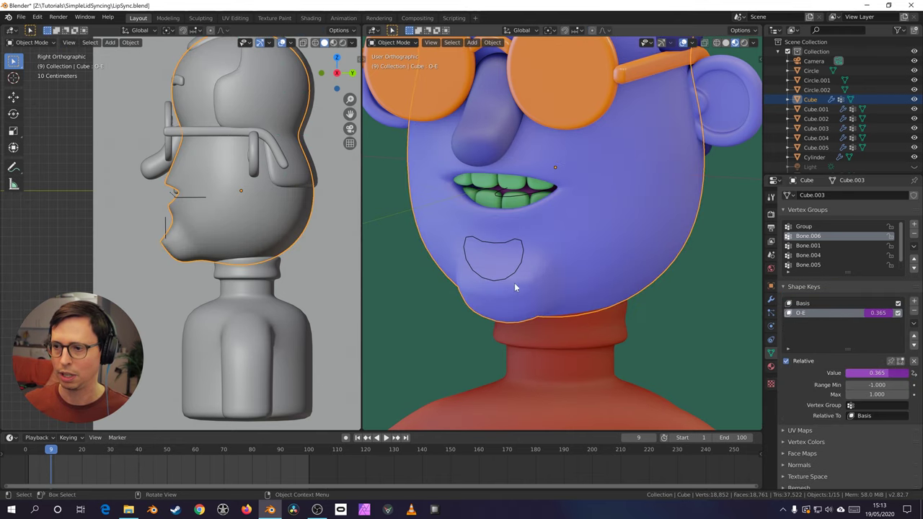
pyautogui.press('Tab')
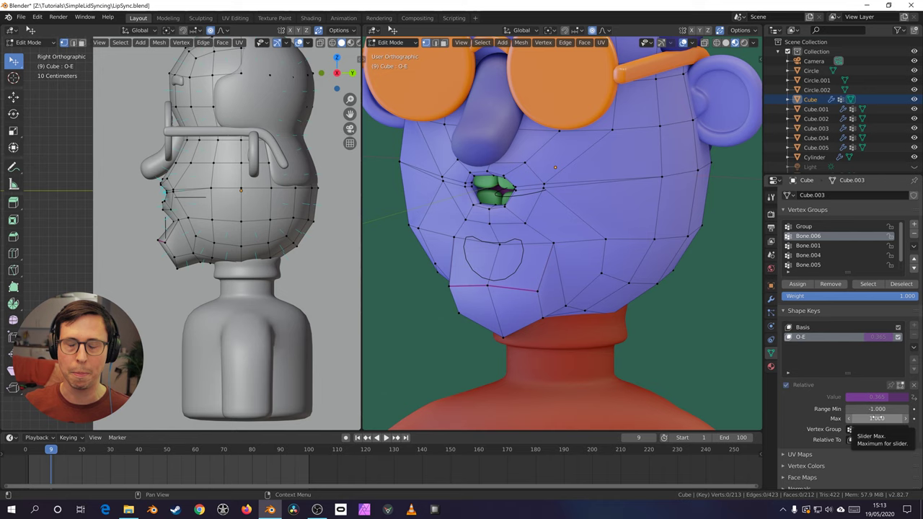
pyautogui.press('Tab')
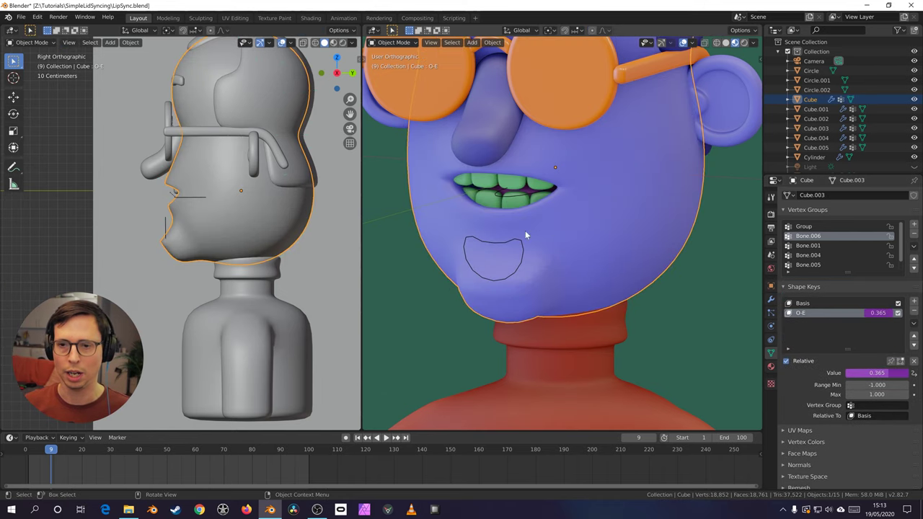
# Step: Try to change the value of the head's O-E shape key directly
pyautogui.hotkey('alt', 'a')
pyautogui.click(584, 229)
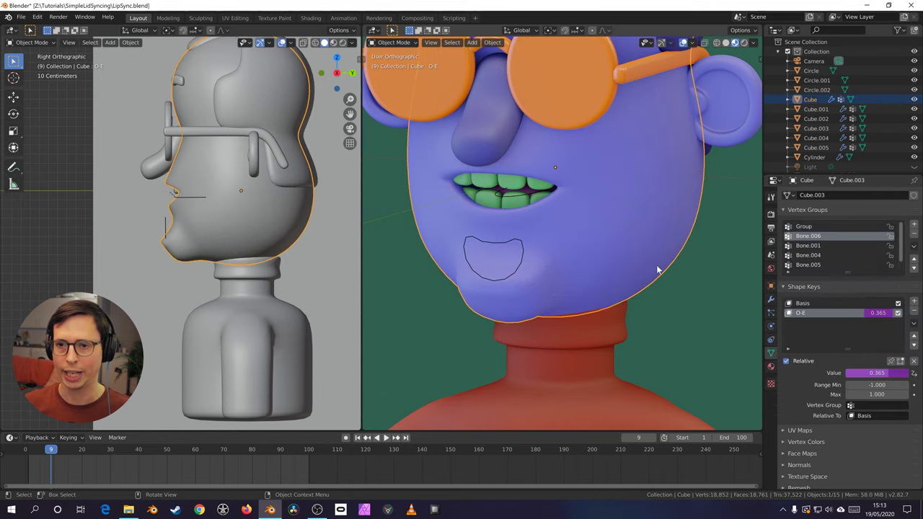
pyautogui.click(883, 374)
pyautogui.write('0.036')
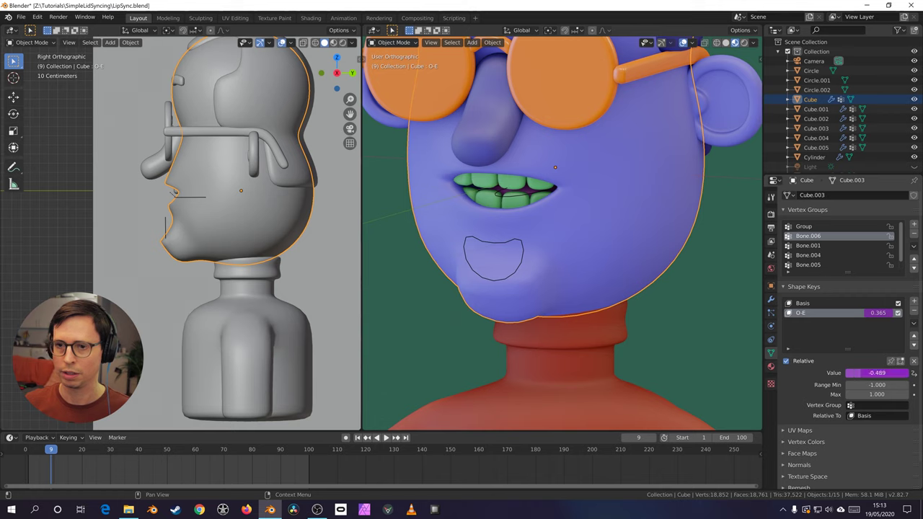
pyautogui.press('Return')
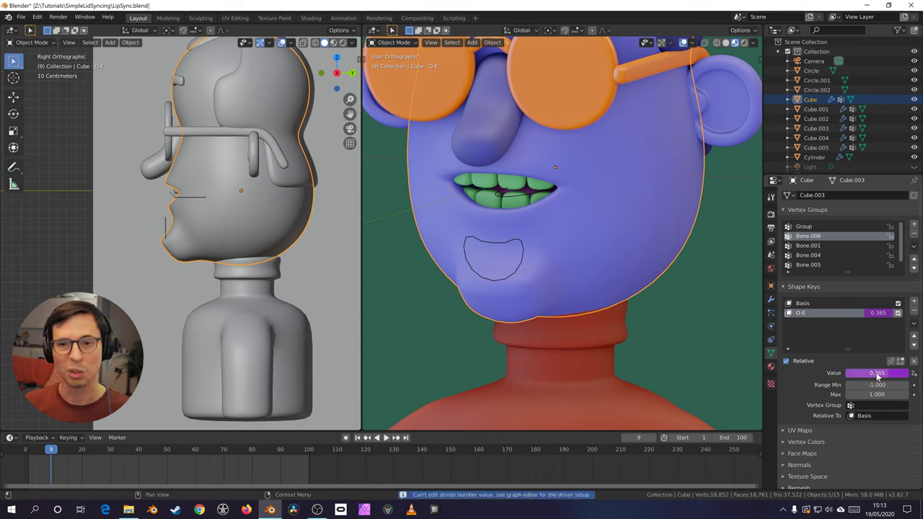
# Step: Reselect the head mesh and inspect the driver settings of the O-E shape key's value
pyautogui.click(524, 258)
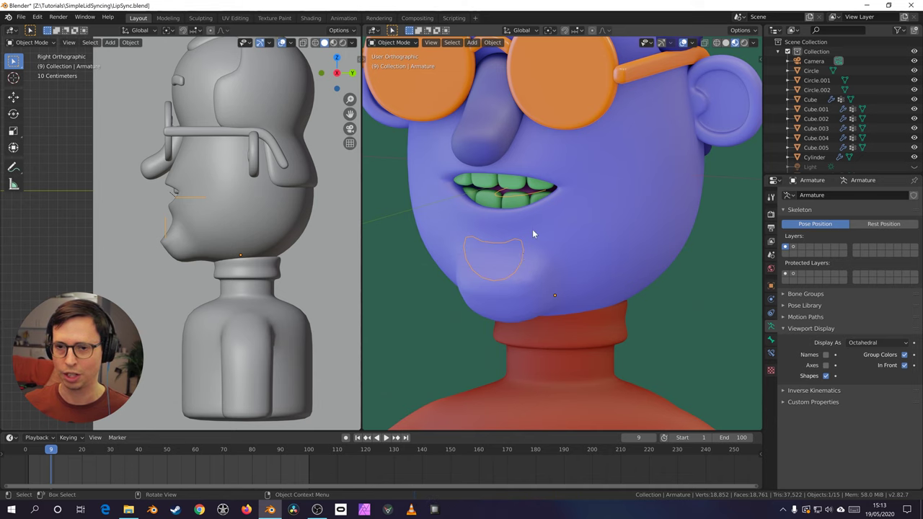
pyautogui.click(532, 229)
pyautogui.rightClick(873, 373)
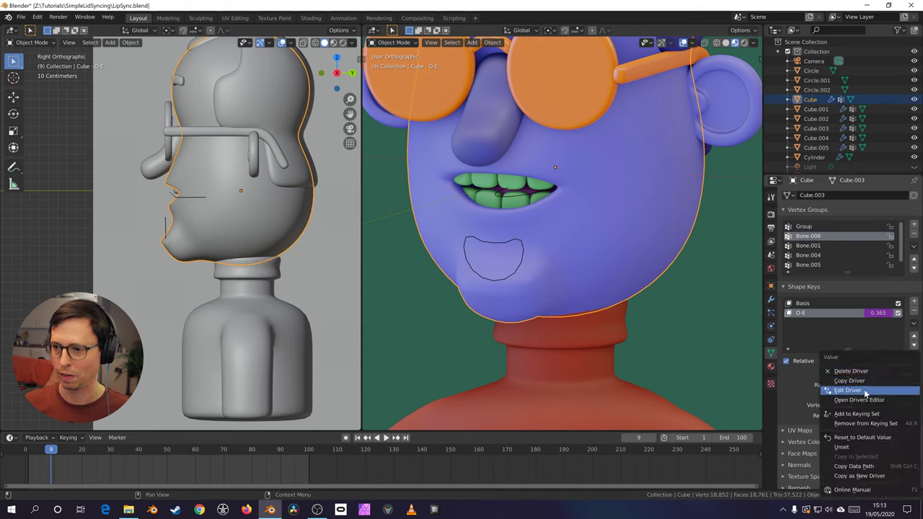
pyautogui.click(865, 390)
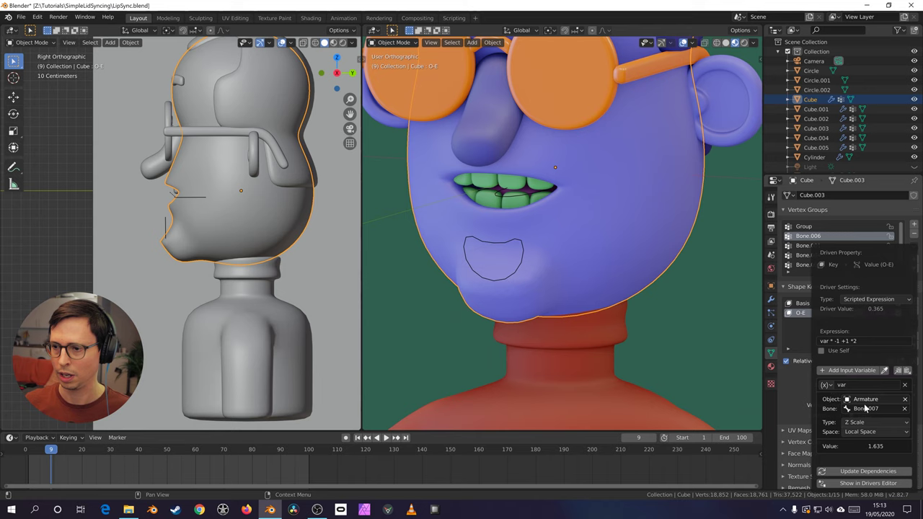
# Step: Put the armature in Pose Mode and test scaling the chin control to widen and narrow the mouth
pyautogui.click(522, 250)
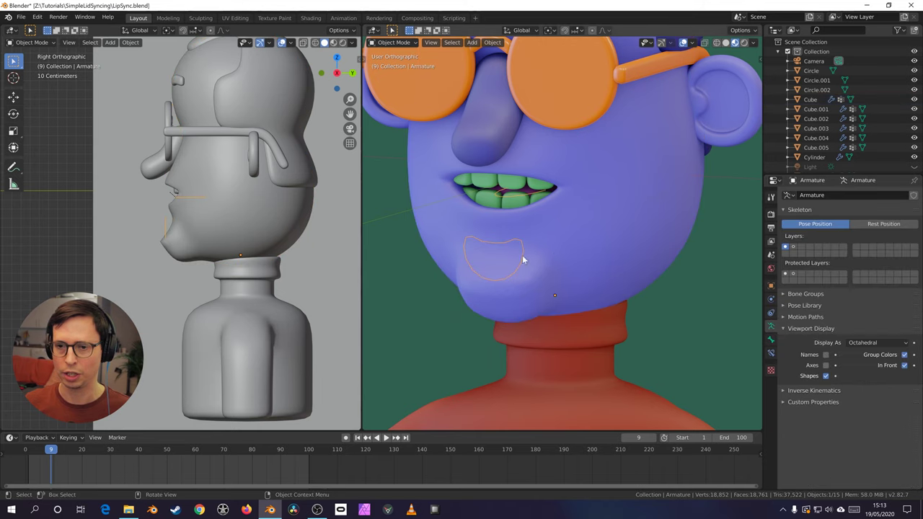
pyautogui.hotkey('ctrl', 'Tab')
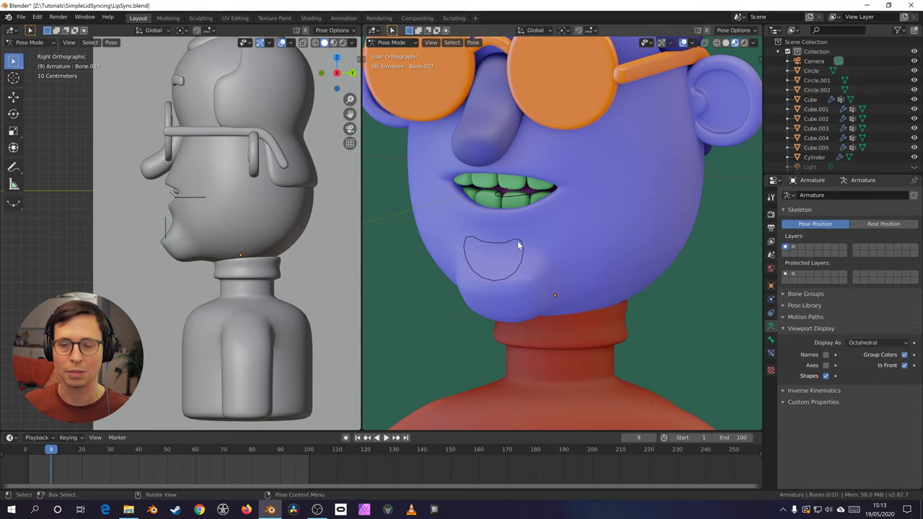
pyautogui.moveTo(528, 256); pyautogui.dragTo(553, 263, button='middle')
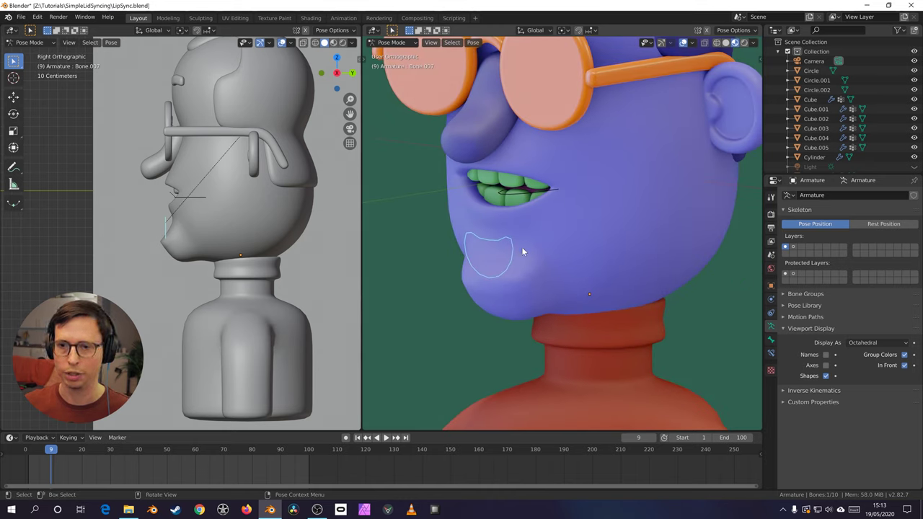
pyautogui.press('s')
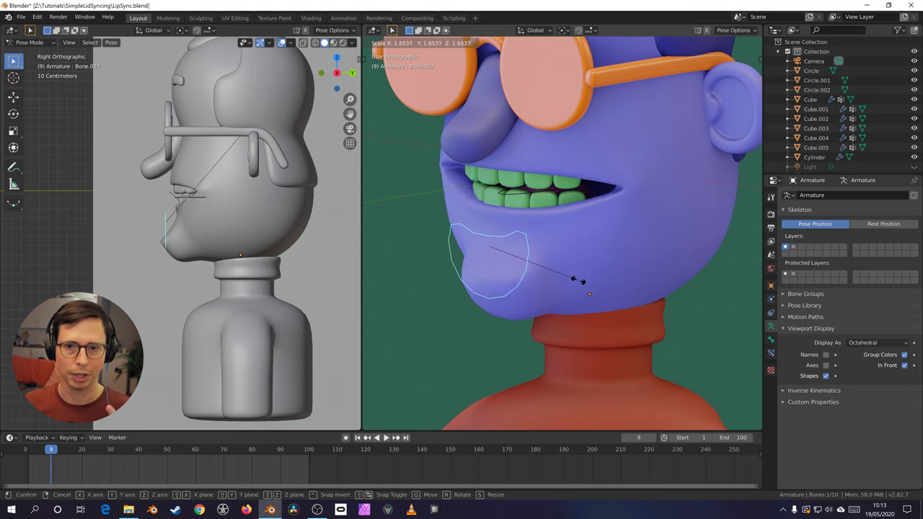
pyautogui.rightClick(516, 269)
pyautogui.moveTo(507, 252); pyautogui.dragTo(536, 252, button='middle')
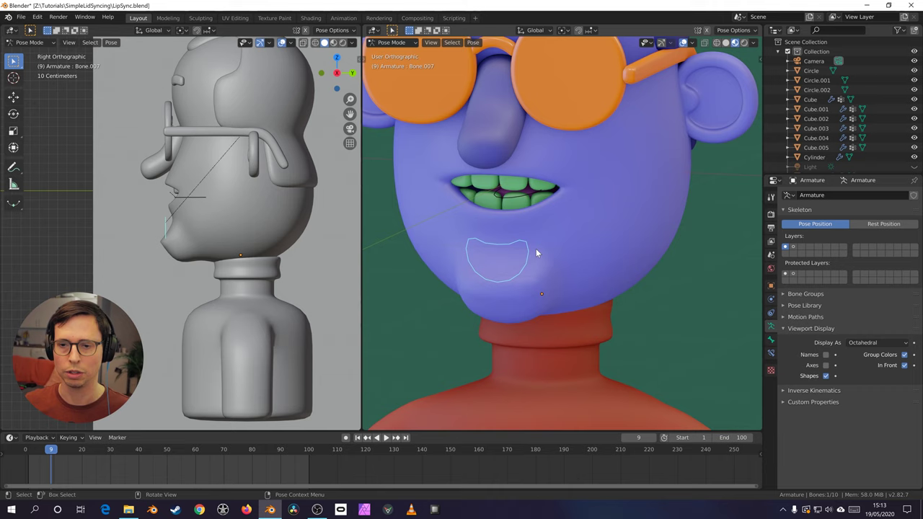
# Step: Open the head's O-E shape key driver in the Drivers Editor and move that window clear of the face
pyautogui.click(517, 204)
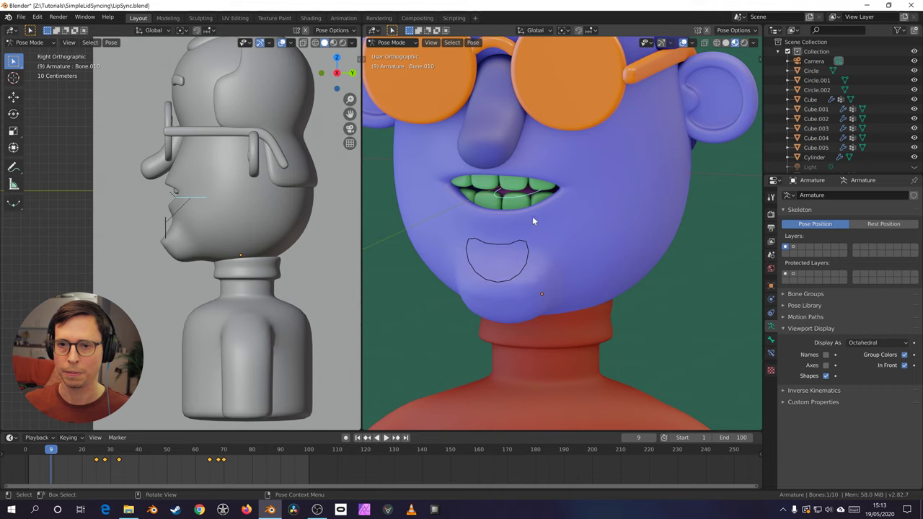
pyautogui.hotkey('ctrl', 'Tab')
pyautogui.click(662, 263)
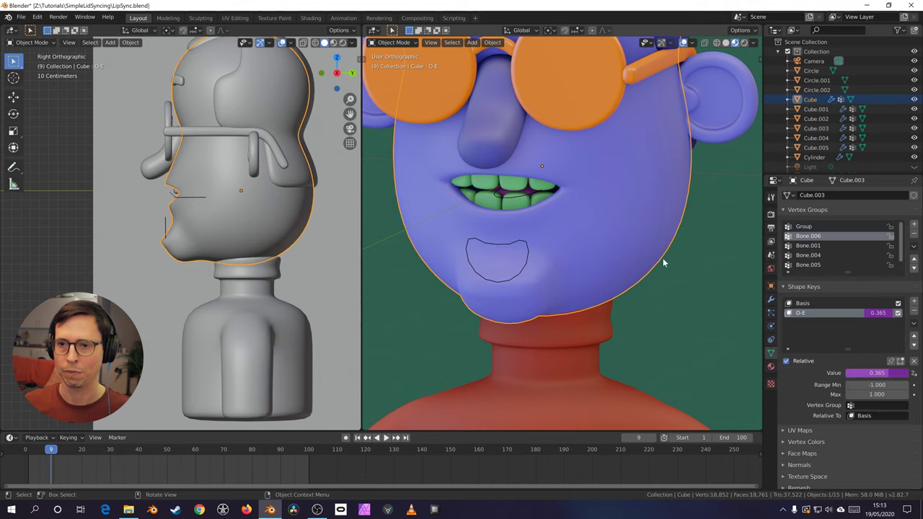
pyautogui.rightClick(885, 373)
pyautogui.click(885, 376)
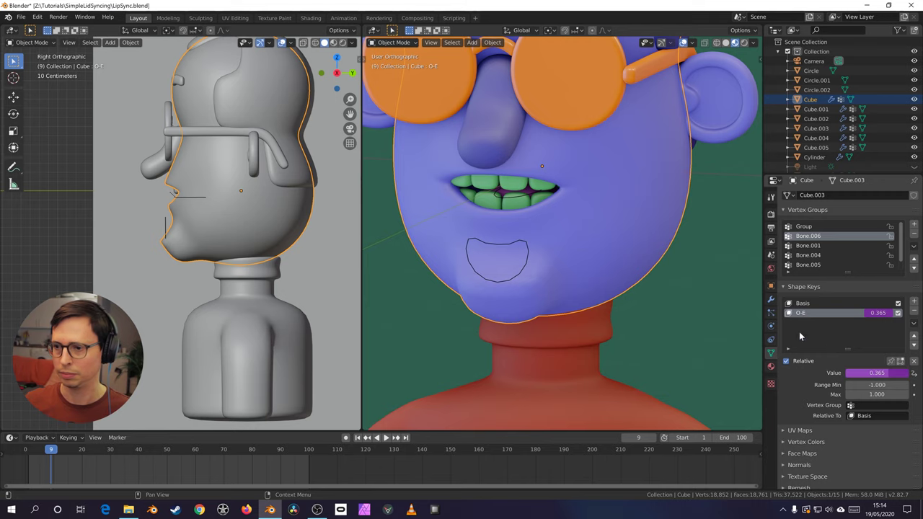
pyautogui.rightClick(875, 373)
pyautogui.click(876, 380)
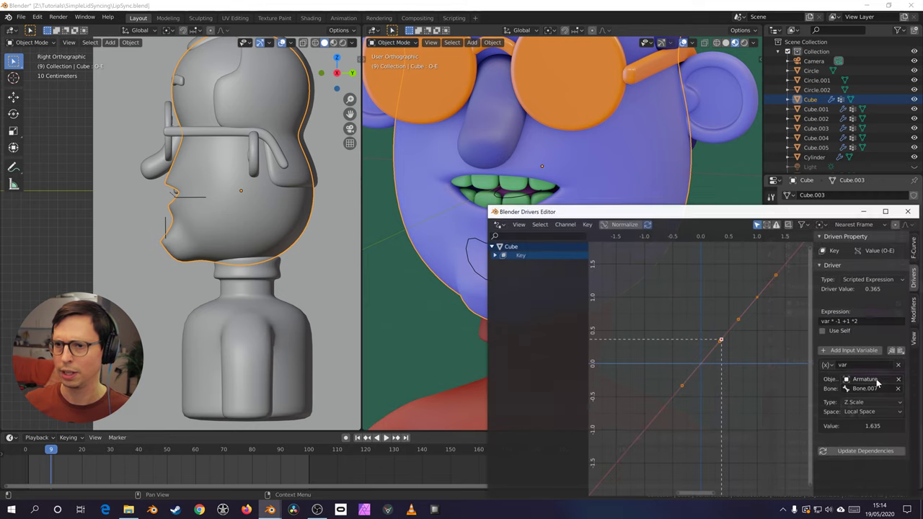
pyautogui.moveTo(736, 215); pyautogui.dragTo(174, 112)
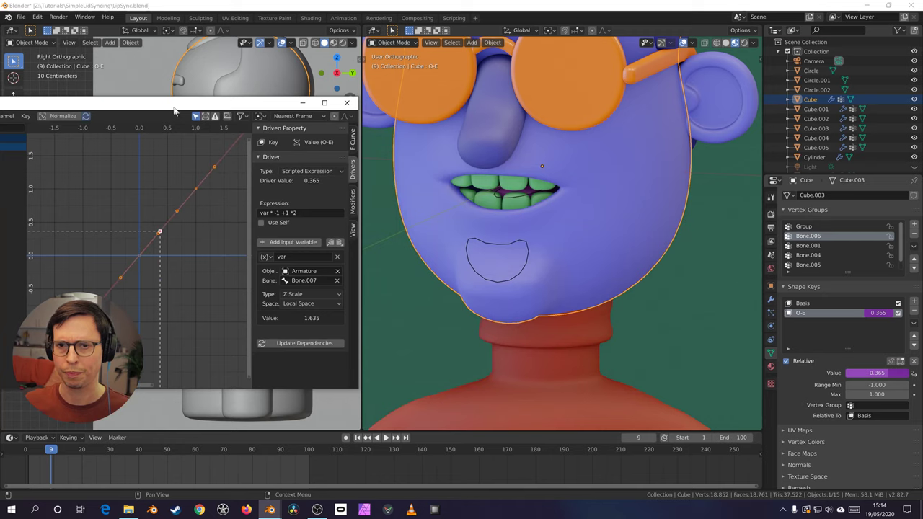
pyautogui.moveTo(245, 102); pyautogui.dragTo(244, 43)
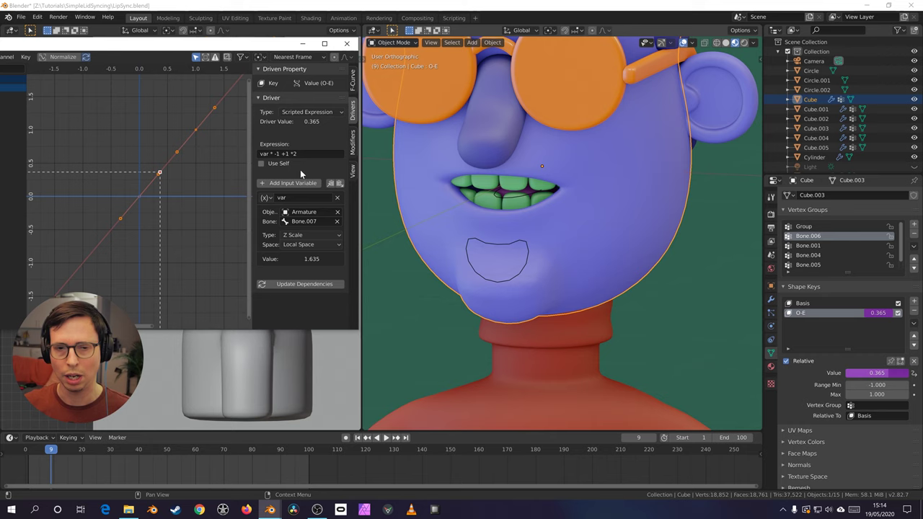
# Step: Select the chin control in Pose Mode and test scaling it down to round the mouth
pyautogui.click(528, 256)
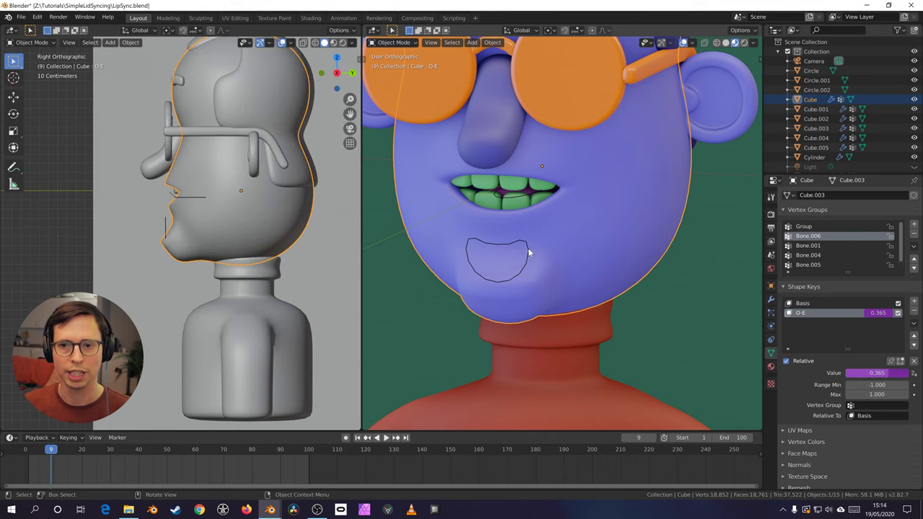
pyautogui.click(528, 252)
pyautogui.hotkey('ctrl', 'Tab')
pyautogui.press('g')
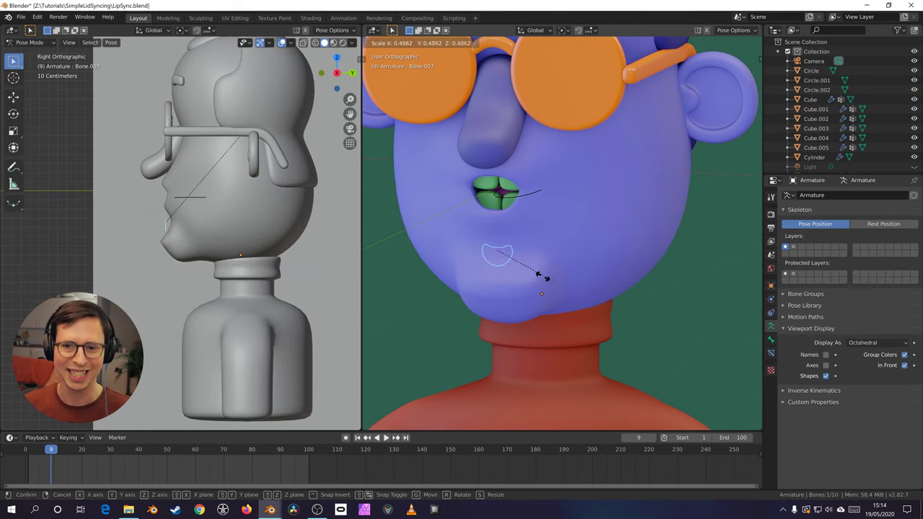
pyautogui.press('Escape')
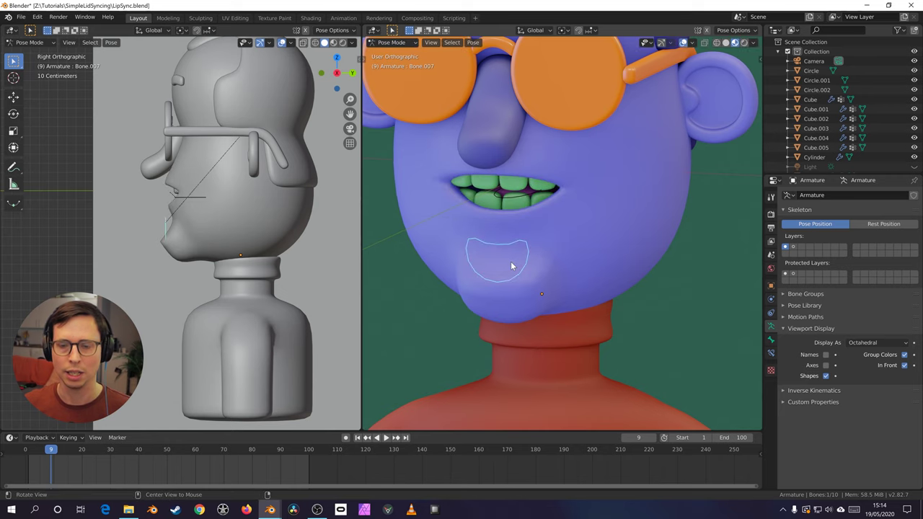
# Step: Reselect the head mesh in Object Mode and display its O-E driver in the Drivers Editor again
pyautogui.hotkey('alt', 'Tab')
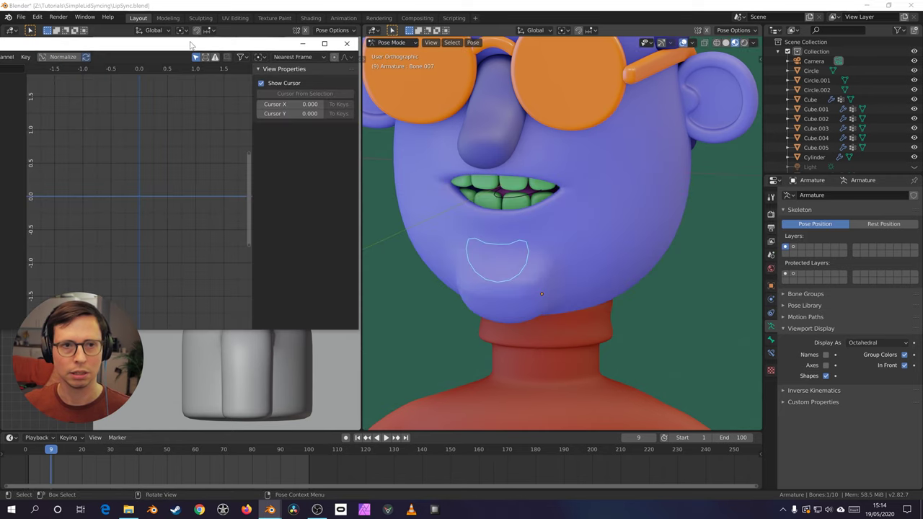
pyautogui.click(531, 221)
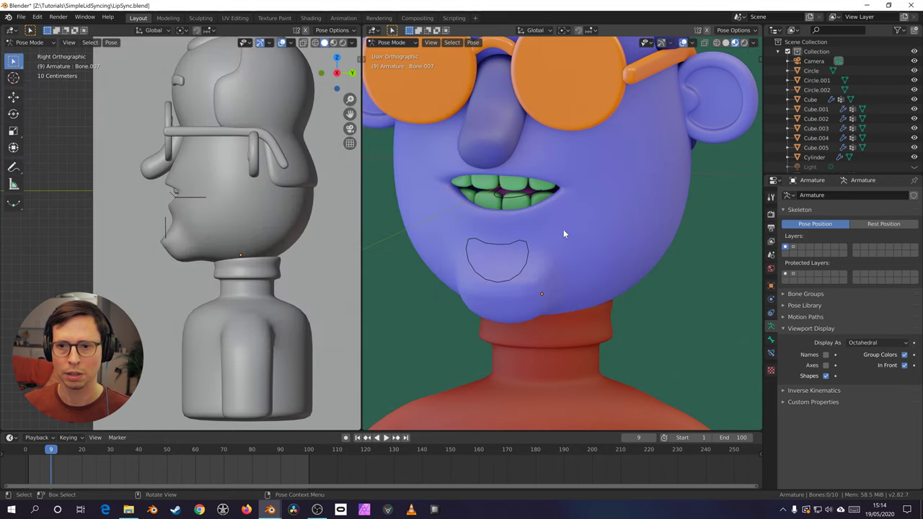
pyautogui.hotkey('ctrl', 'Tab')
pyautogui.click(564, 229)
pyautogui.hotkey('alt', 'Tab')
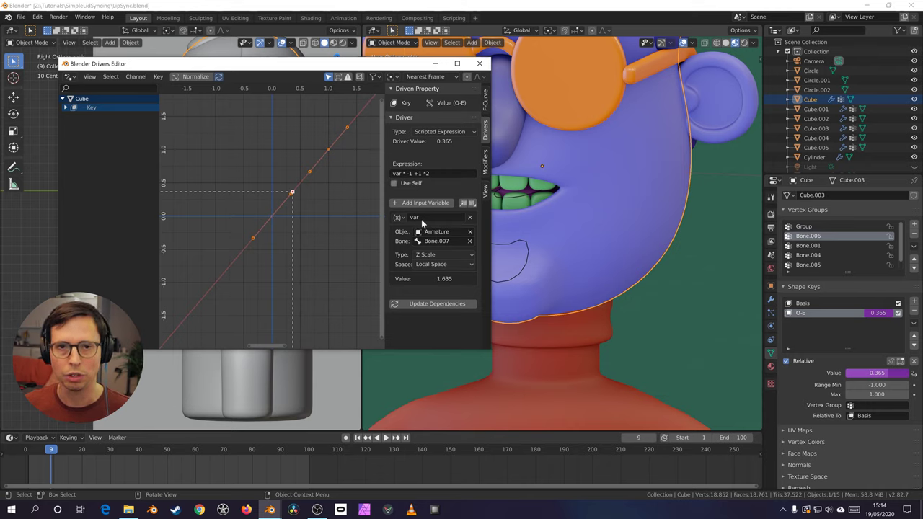
# Step: Close the Drivers Editor window and view the head's mouth and chin control from a three-quarter angle
pyautogui.click(479, 63)
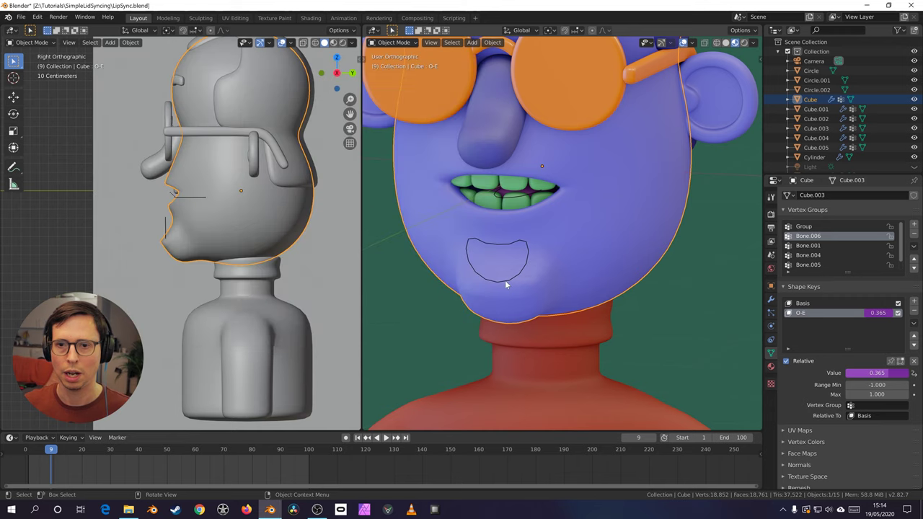
pyautogui.scroll(-3, 562, 241)
pyautogui.scroll(4, 562, 240)
pyautogui.moveTo(562, 241); pyautogui.dragTo(546, 256, button='middle')
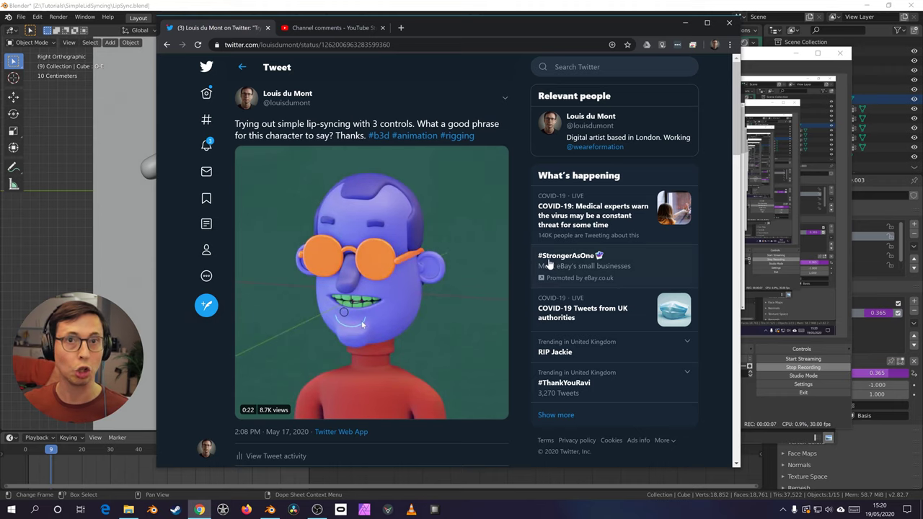
# Step: Read through the replies to the lip-sync tweet for phrases the character could say
pyautogui.scroll(-4, 517, 259)
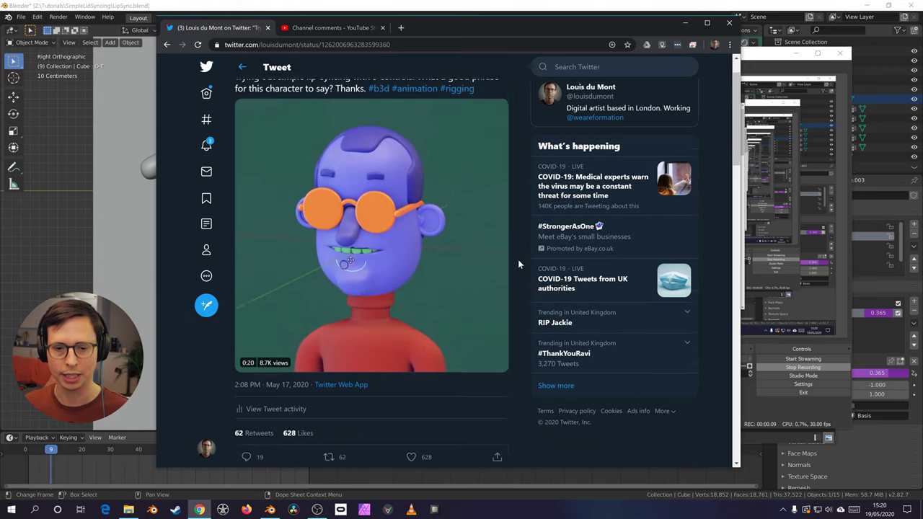
pyautogui.scroll(-3, 519, 263)
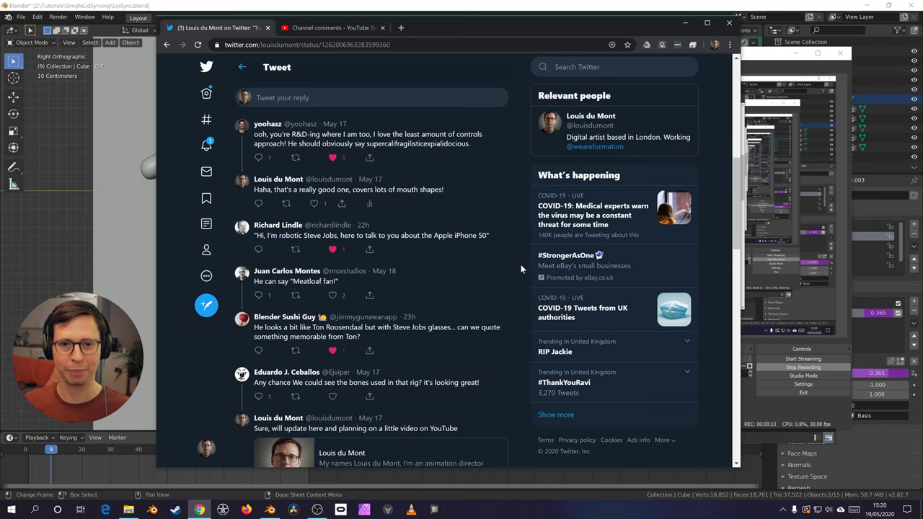
pyautogui.scroll(1, 521, 269)
pyautogui.scroll(-2, 524, 271)
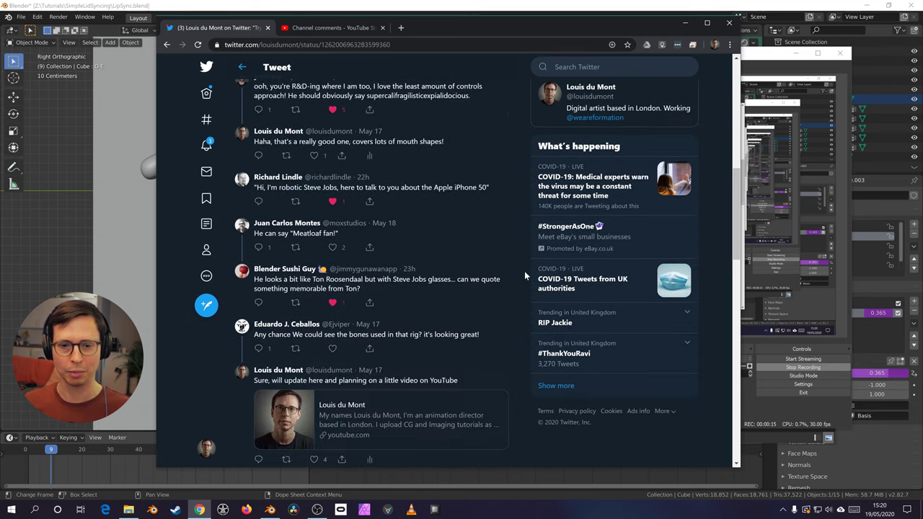
pyautogui.scroll(7, 524, 271)
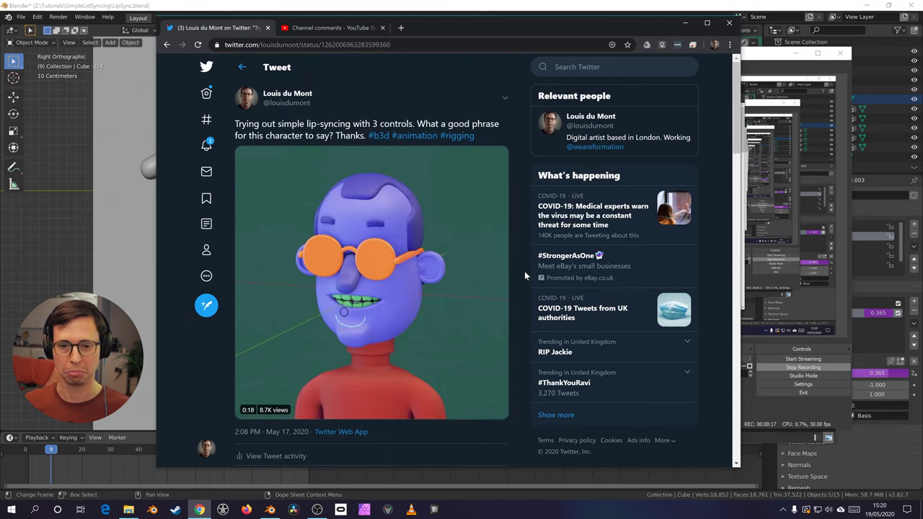
pyautogui.scroll(-3, 524, 271)
pyautogui.scroll(2, 523, 271)
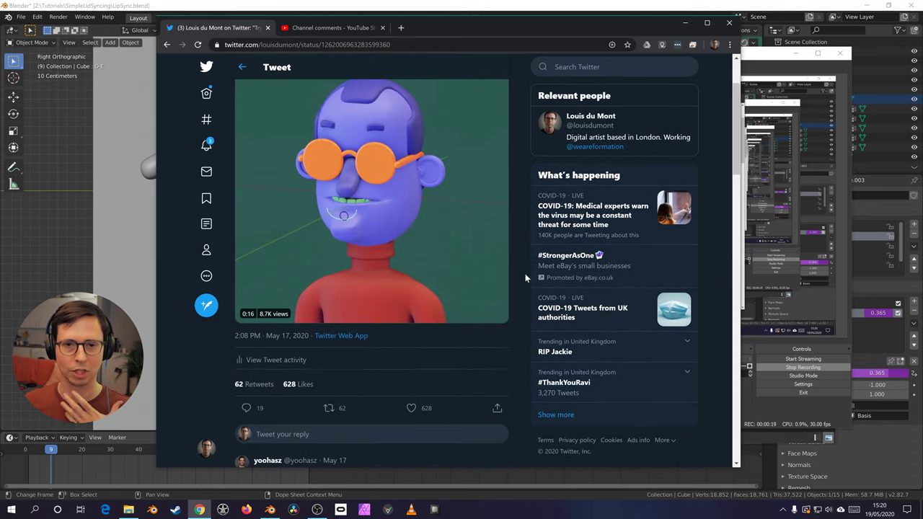
pyautogui.scroll(-4, 526, 281)
pyautogui.scroll(-2, 526, 285)
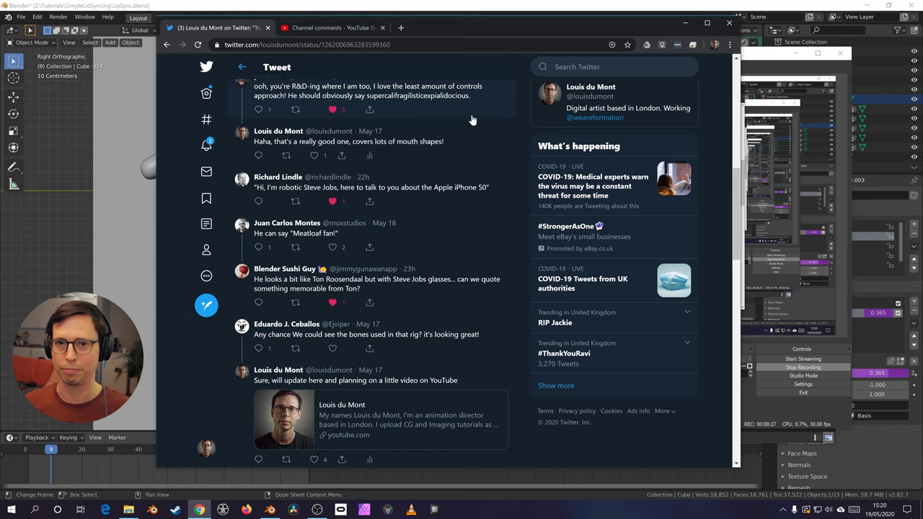
pyautogui.scroll(-1, 448, 247)
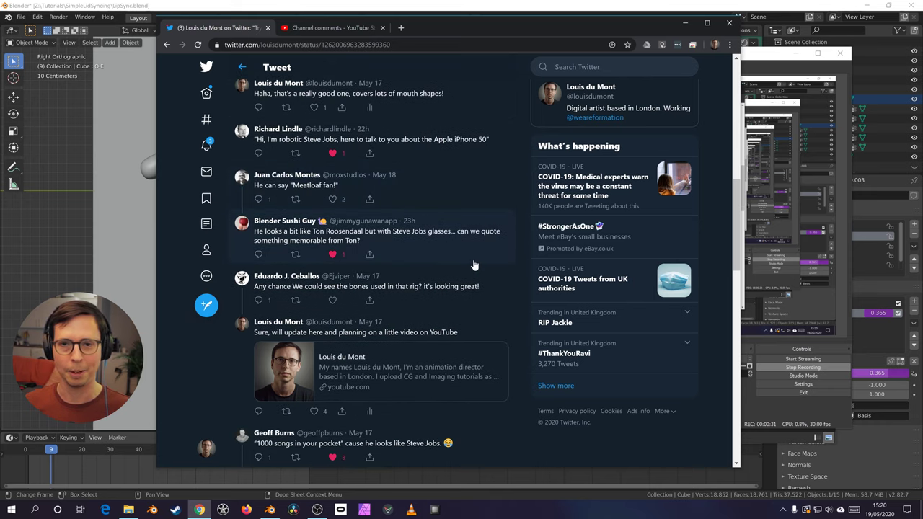
pyautogui.scroll(-10, 474, 265)
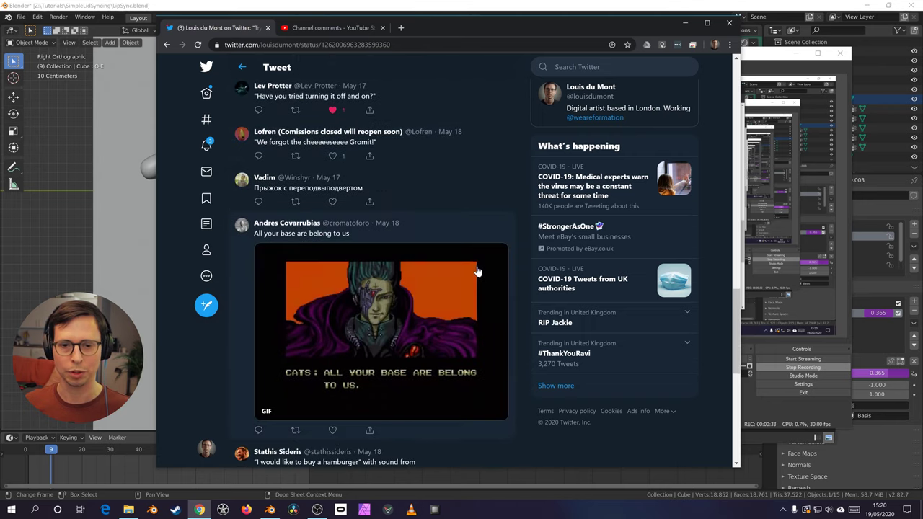
pyautogui.scroll(15, 476, 271)
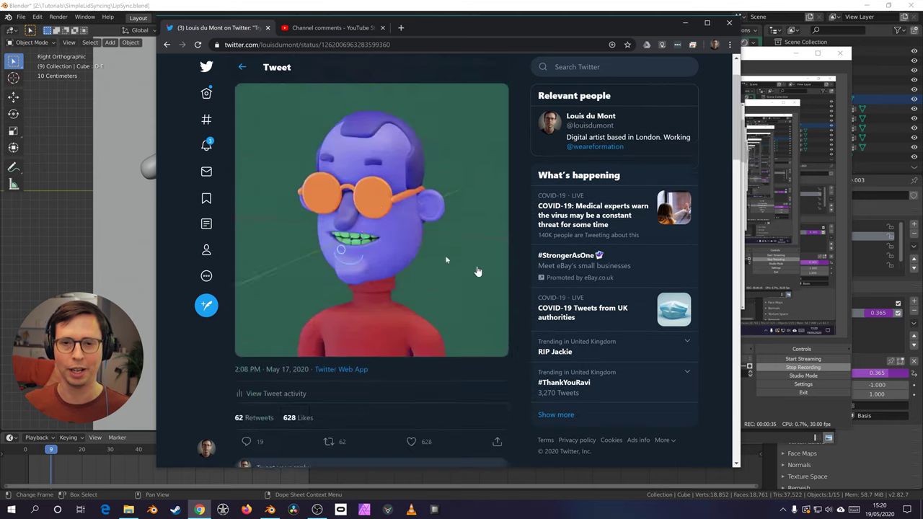
pyautogui.scroll(1, 477, 271)
pyautogui.scroll(-3, 477, 269)
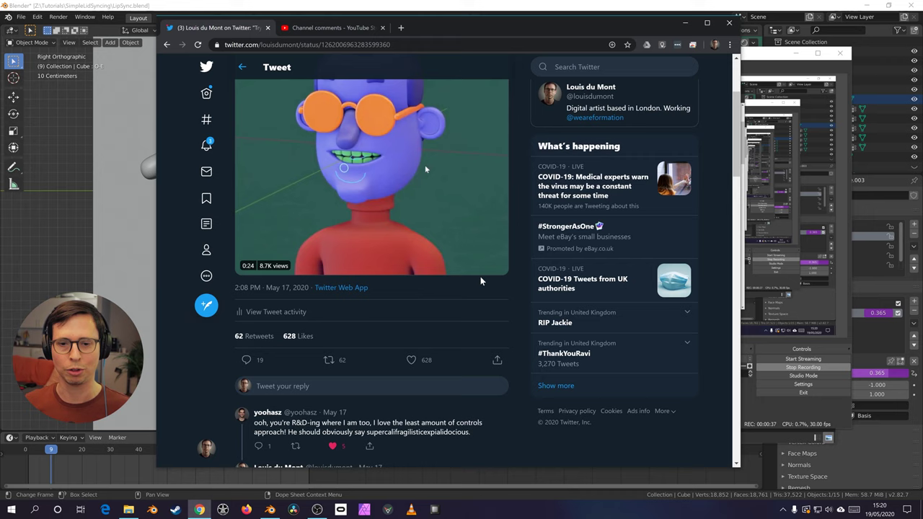
pyautogui.scroll(-3, 481, 281)
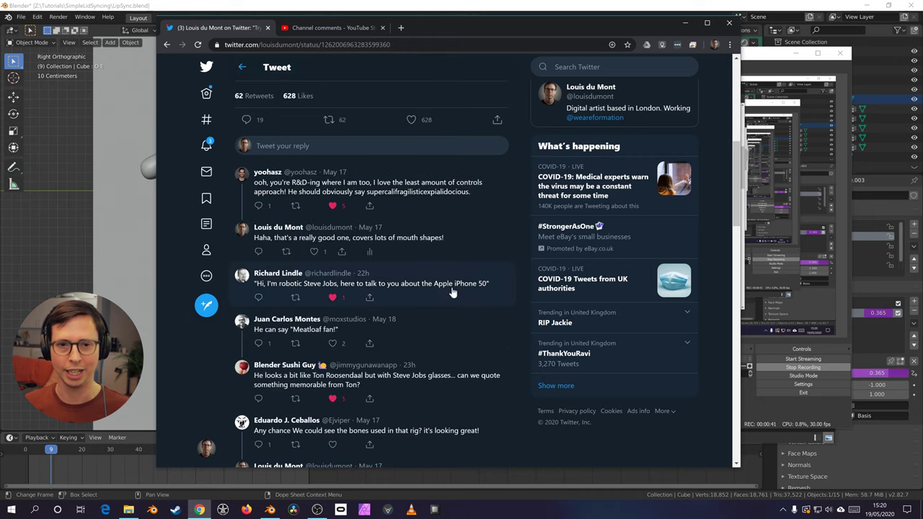
pyautogui.scroll(4, 452, 292)
pyautogui.scroll(-3, 456, 301)
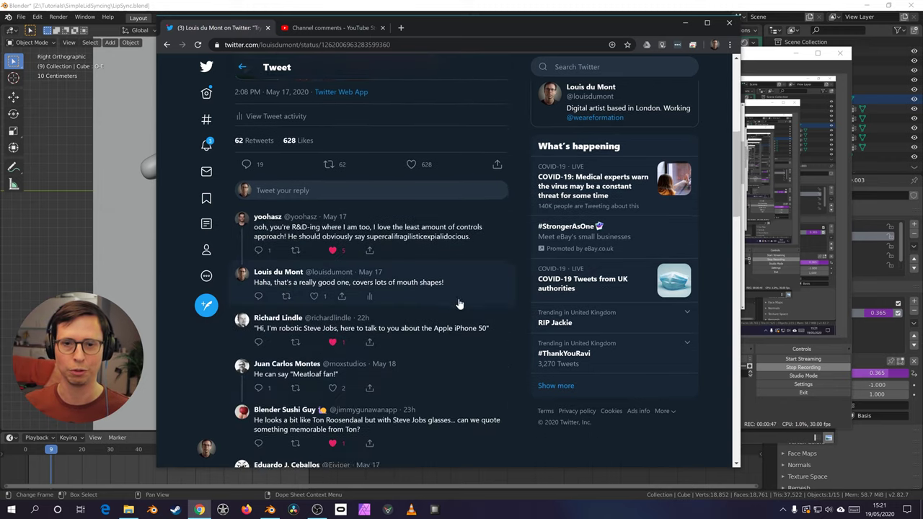
pyautogui.scroll(-3, 457, 303)
# Step: Check the channel comments in YouTube Studio for more phrases, return to the tweet and switch back to Blender
pyautogui.click(328, 32)
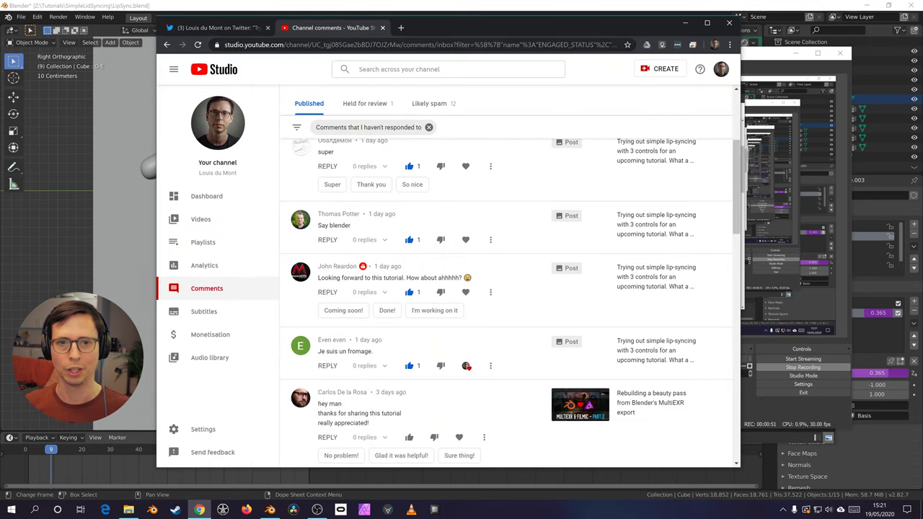
pyautogui.click(236, 29)
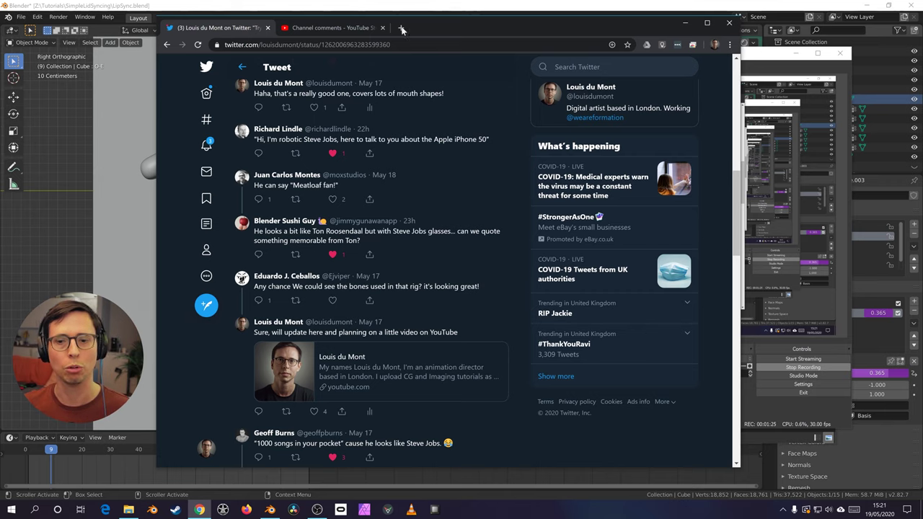
pyautogui.hotkey('alt', 'Tab')
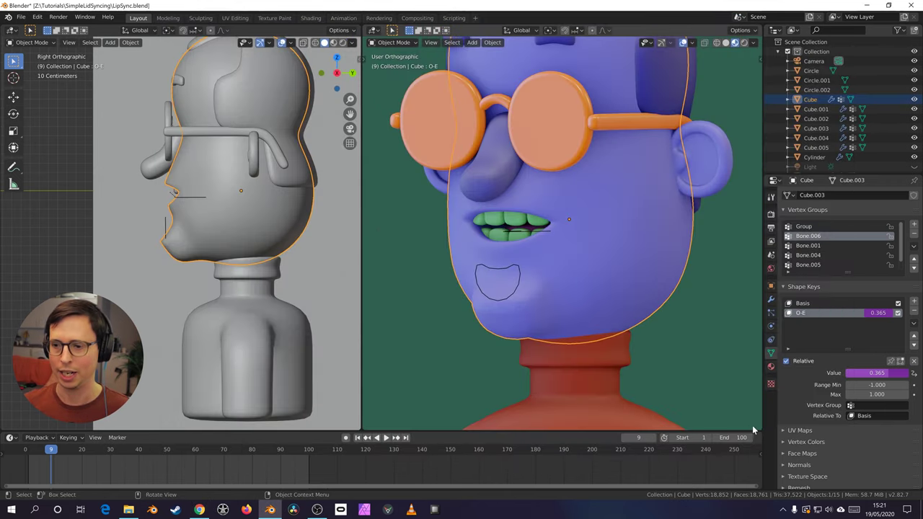
# Step: Split the coloured 3D viewport horizontally and turn its lower half into a Video Sequencer
pyautogui.moveTo(758, 430); pyautogui.dragTo(740, 241)
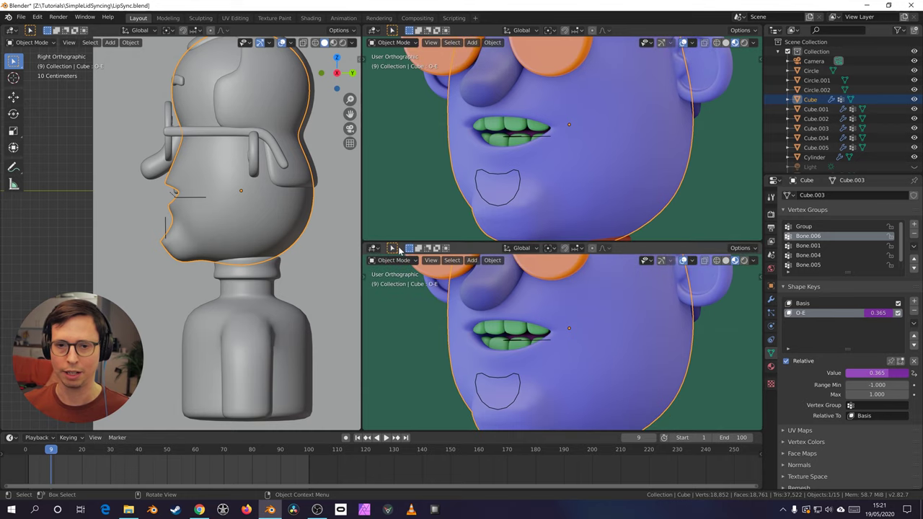
pyautogui.click(375, 249)
pyautogui.click(401, 347)
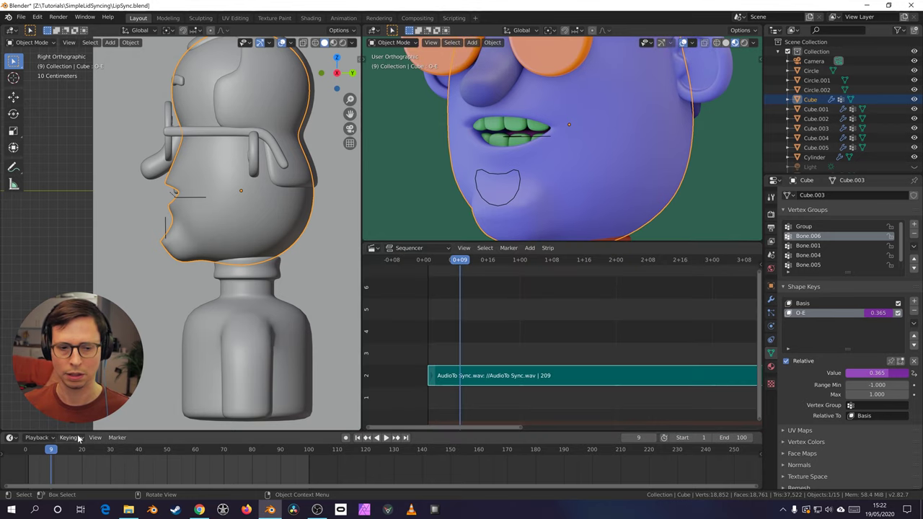
# Step: Show the properties of the AudioTo Sync.wav strip and enable its waveform display
pyautogui.click(33, 438)
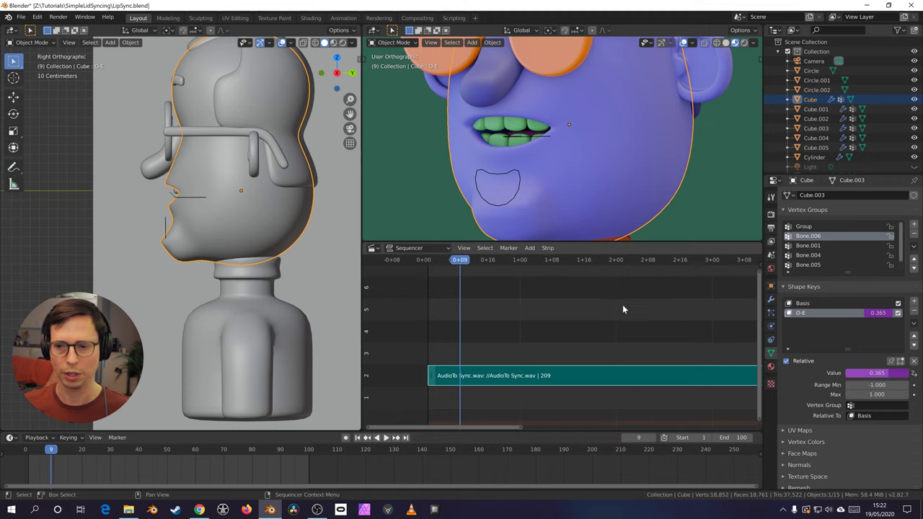
pyautogui.press('n')
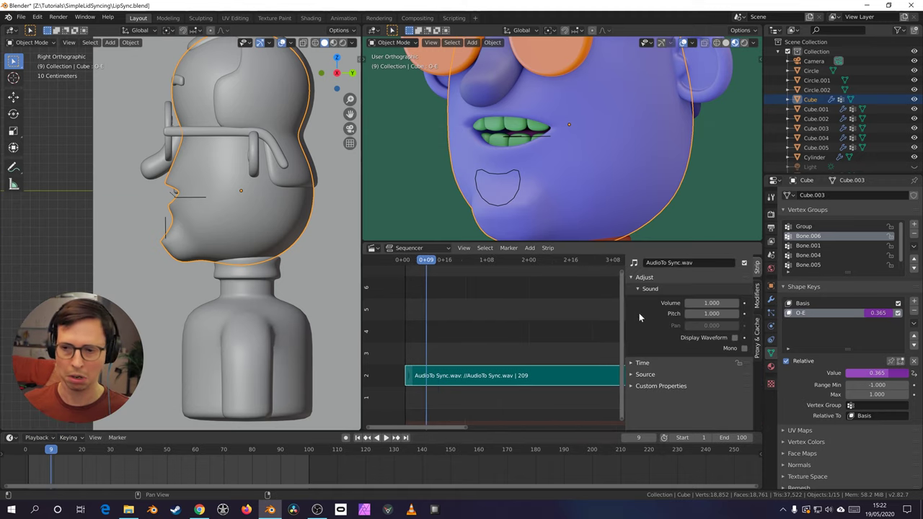
pyautogui.click(734, 338)
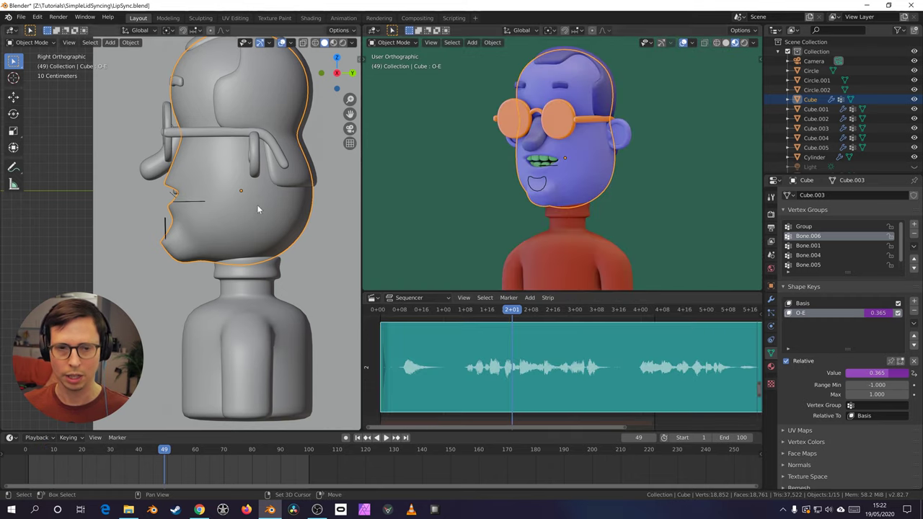
# Step: Scale the selected tongue control at frame 39 to pose the mouth to the audio
pyautogui.scroll(2, 205, 237)
pyautogui.scroll(-5, 204, 236)
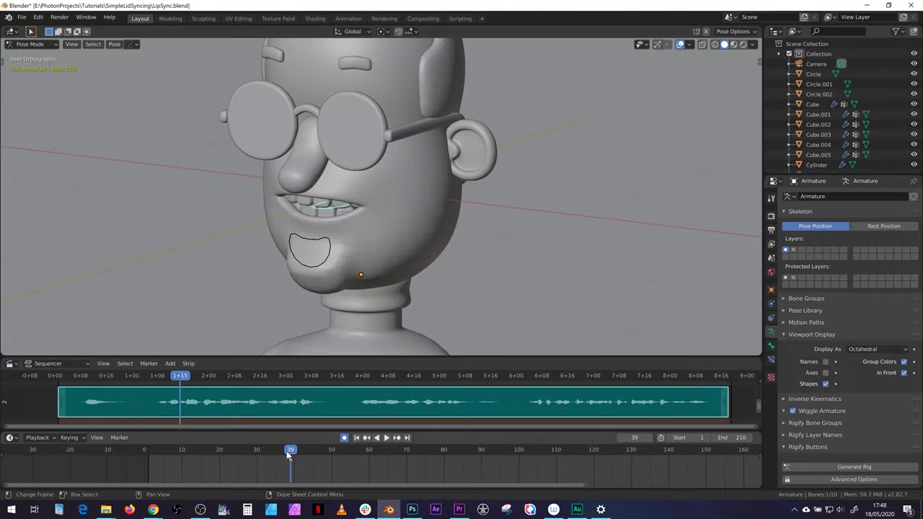
pyautogui.press('s')
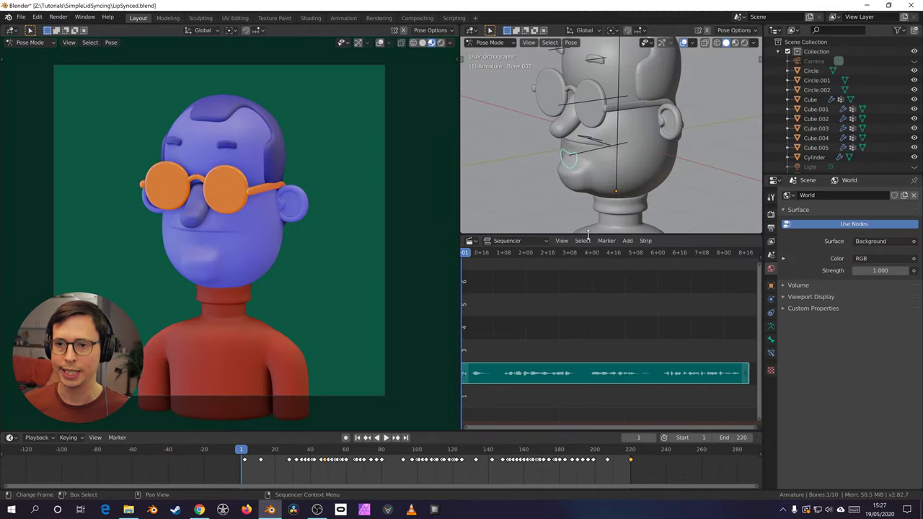
# Step: Shrink the Sequencer area to give the grey 3D viewport more height and enlarge the audio waveform in it
pyautogui.moveTo(594, 358); pyautogui.dragTo(594, 361)
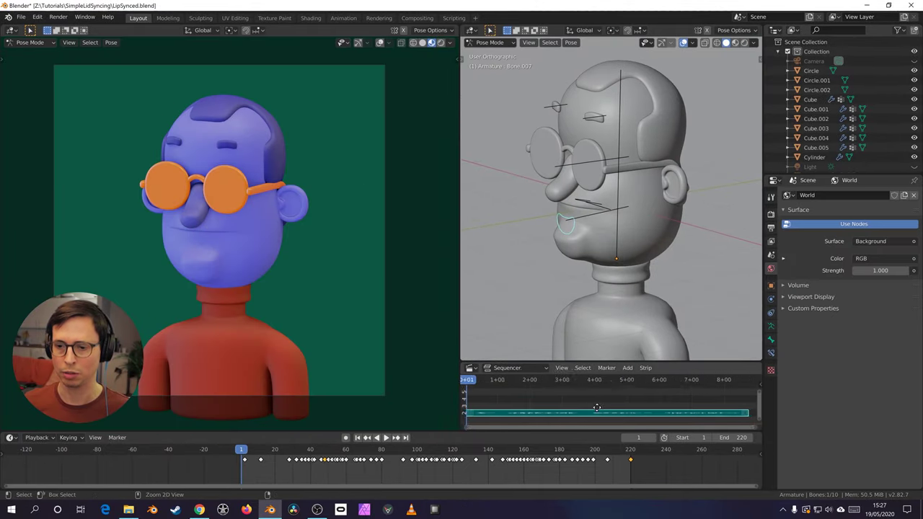
pyautogui.keyDown('ctrl'); pyautogui.moveTo(592, 396); pyautogui.dragTo(605, 433, button='middle'); pyautogui.keyUp('ctrl')
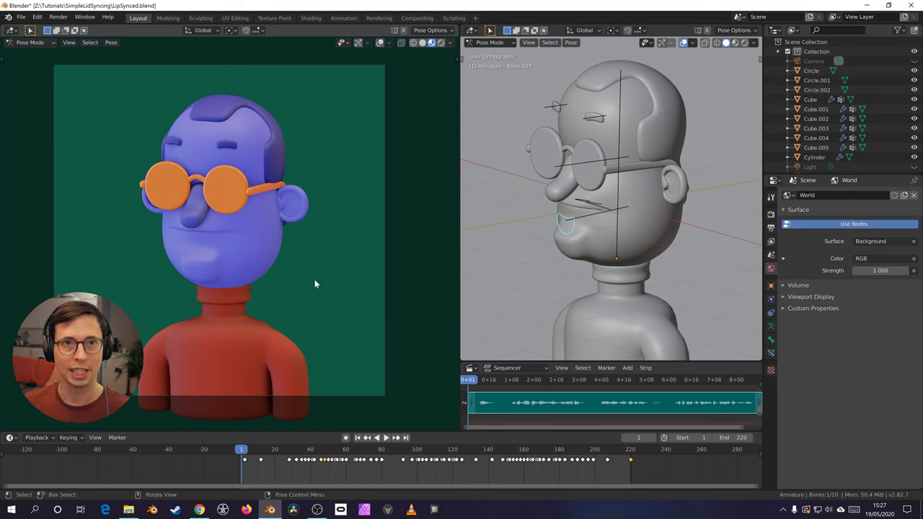
# Step: Play the lip-sync animation with its audio from frame 1, and replay it from about frame 37
pyautogui.press('space')
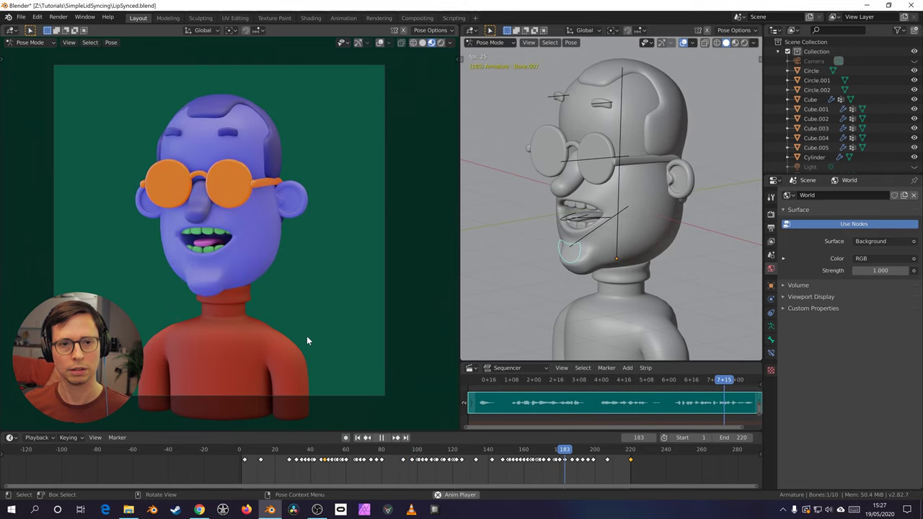
pyautogui.press('space')
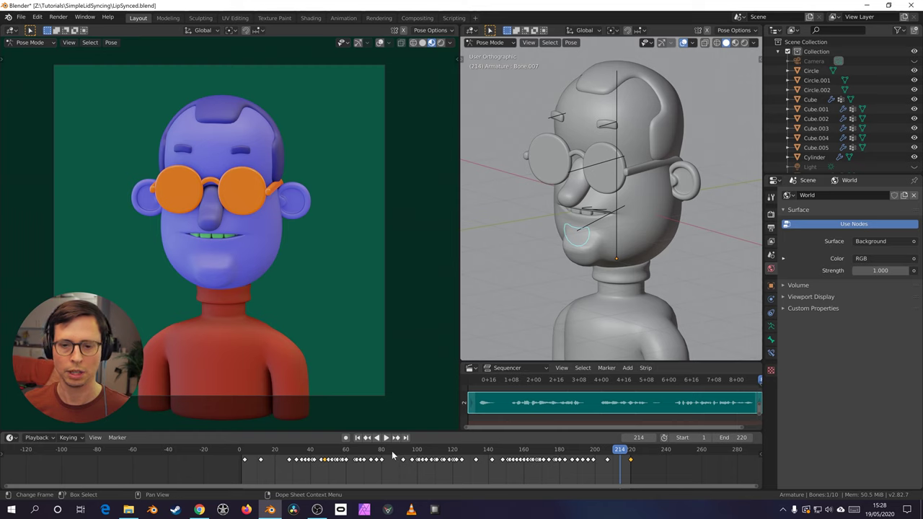
pyautogui.click(305, 449)
pyautogui.press('space')
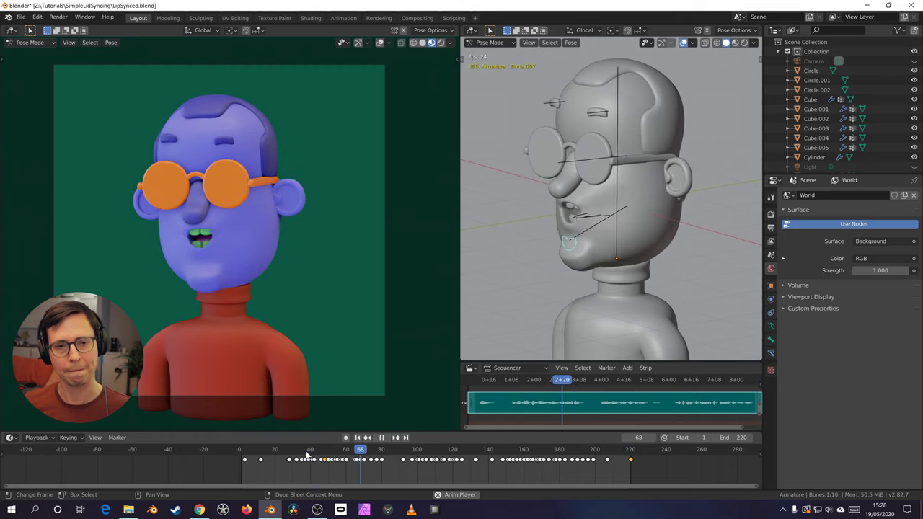
pyautogui.press('space')
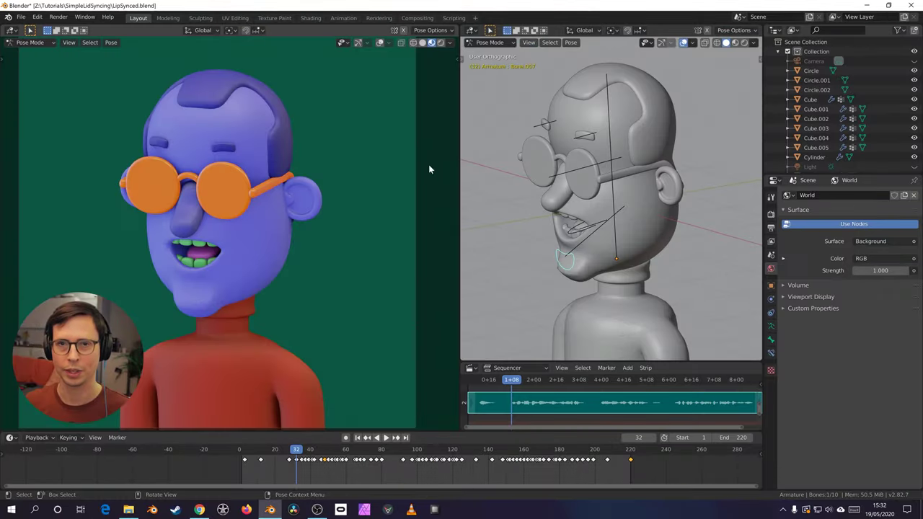
pyautogui.moveTo(288, 342); pyautogui.dragTo(296, 313, button='middle')
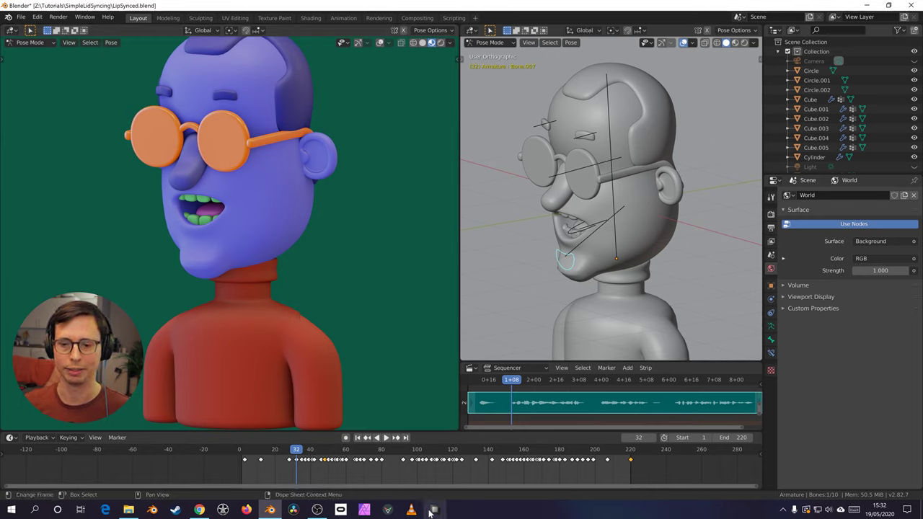
pyautogui.click(317, 509)
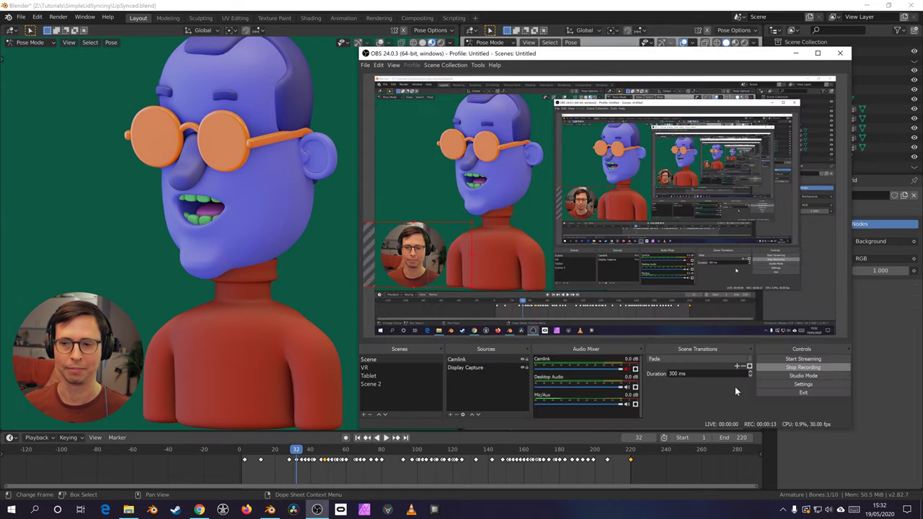